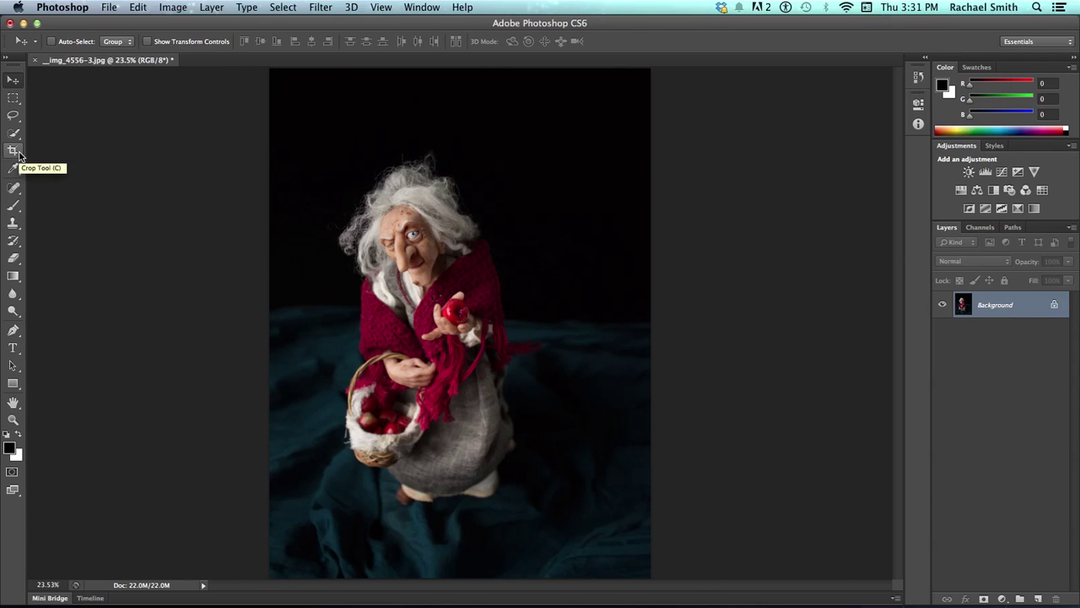
With the Crop tool, pull the crop box in from the top, bottom and sides around the witch
click(18, 154)
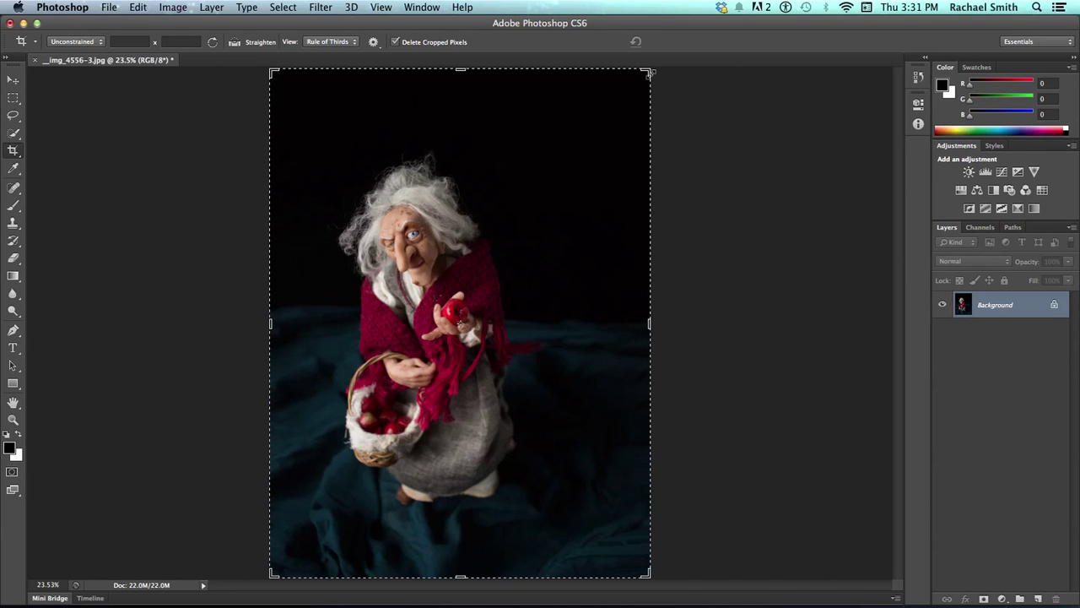
drag(648, 73, 635, 112)
drag(634, 546, 617, 533)
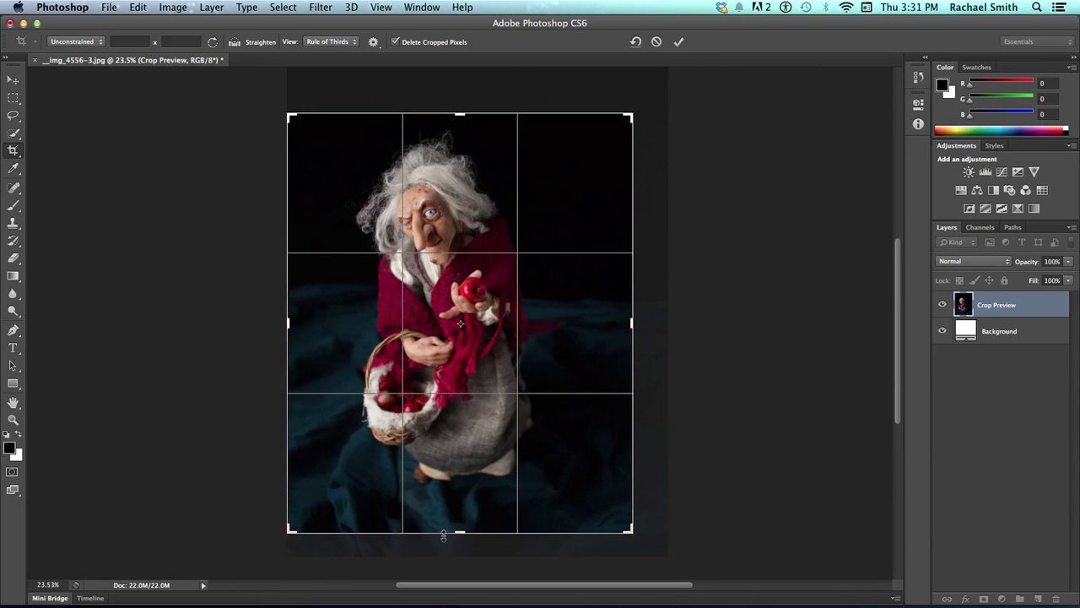
drag(463, 534, 458, 509)
drag(290, 324, 306, 324)
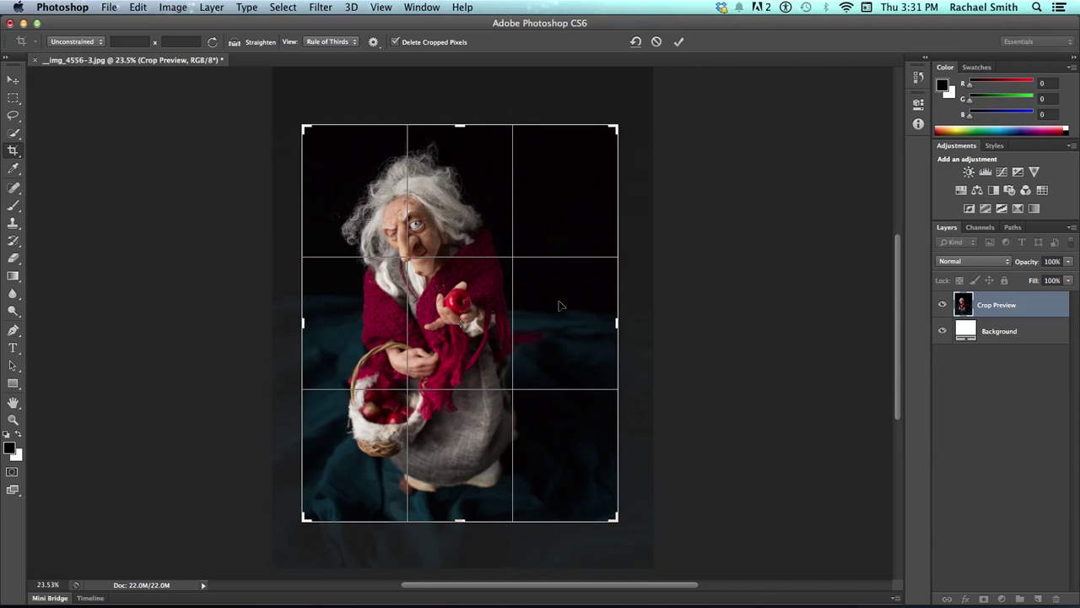
drag(618, 326, 614, 323)
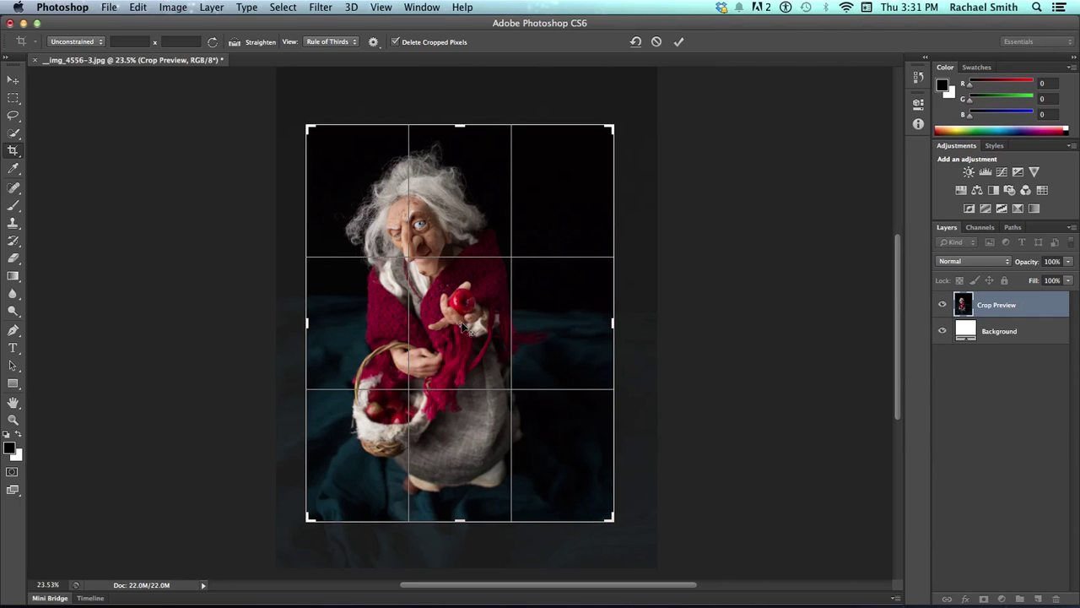
Rotate the photo about -7.5°, flatten the frame to landscape, and commit the crop
mouse_move(463, 318)
mouse_down()
mouse_move(418, 353)
mouse_move(469, 335)
mouse_move(447, 334)
mouse_up()
mouse_move(611, 545)
mouse_down()
mouse_move(654, 545)
mouse_move(602, 559)
mouse_move(646, 552)
mouse_move(616, 551)
mouse_up()
mouse_move(568, 444)
mouse_down()
mouse_move(579, 445)
mouse_move(562, 462)
mouse_up()
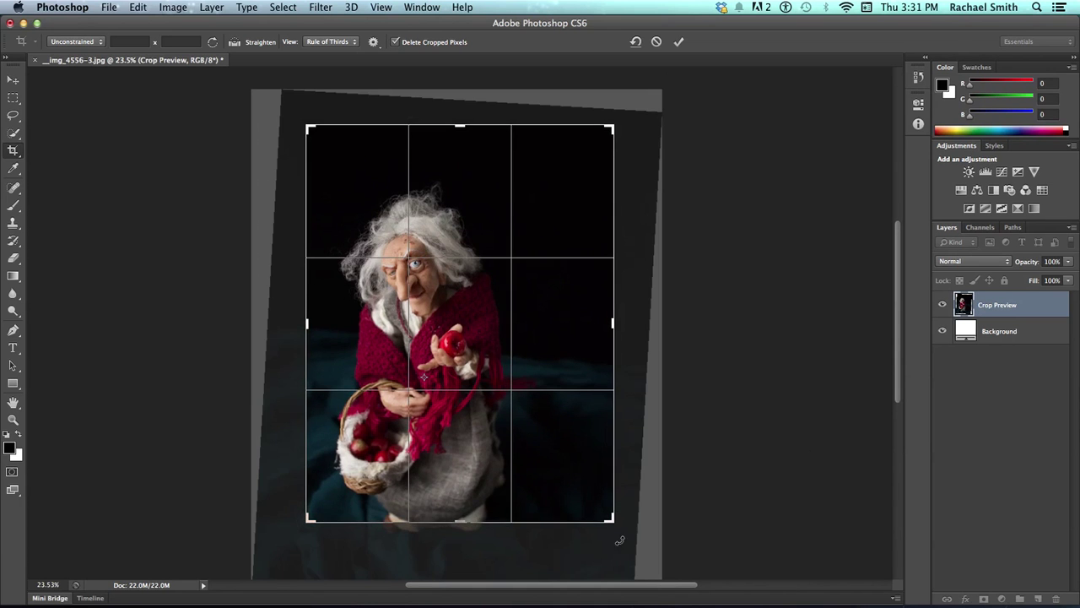
drag(611, 520, 614, 422)
drag(594, 384, 591, 348)
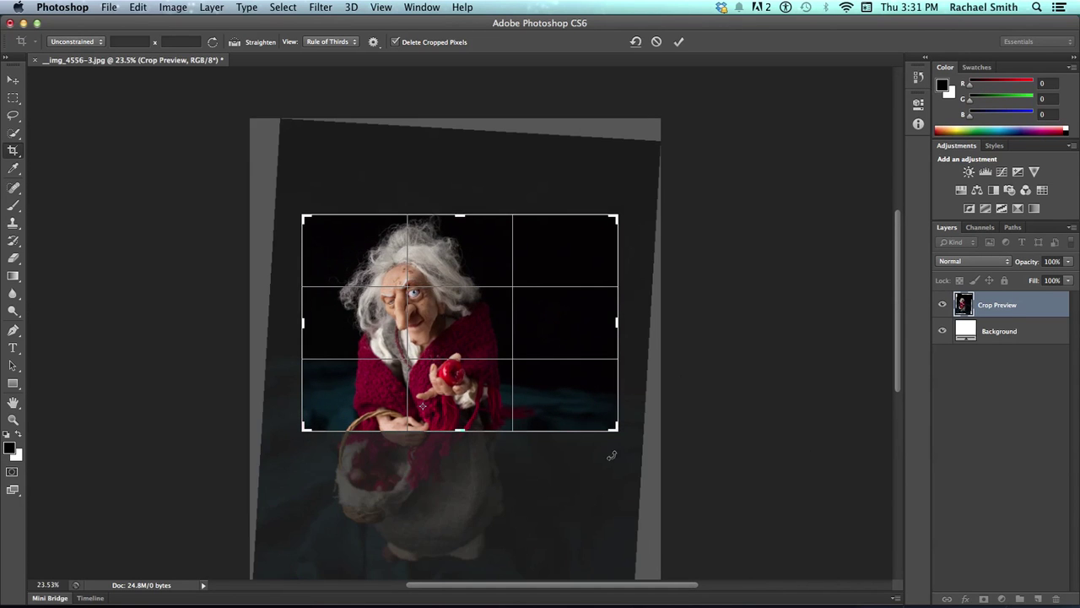
drag(616, 448, 578, 389)
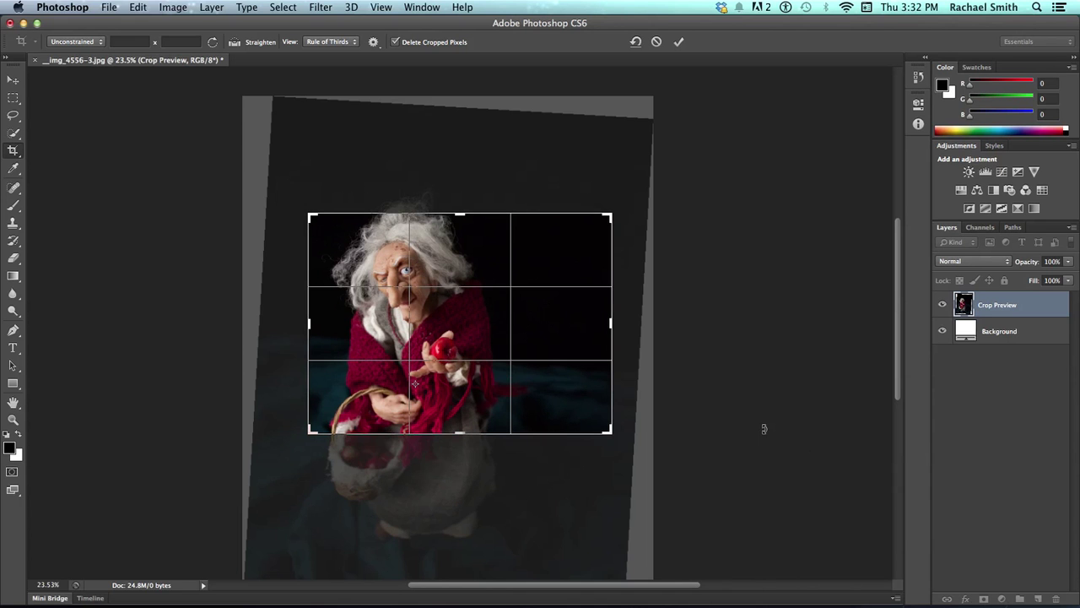
key(Return)
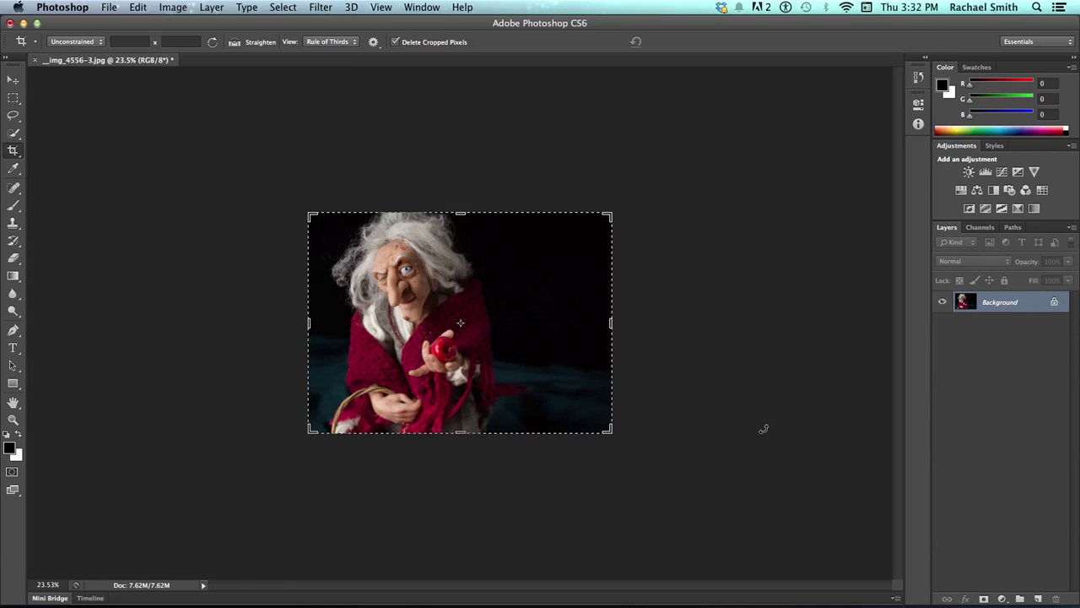
mouse_move(611, 431)
mouse_down()
mouse_move(632, 362)
mouse_move(628, 427)
mouse_move(612, 430)
mouse_up()
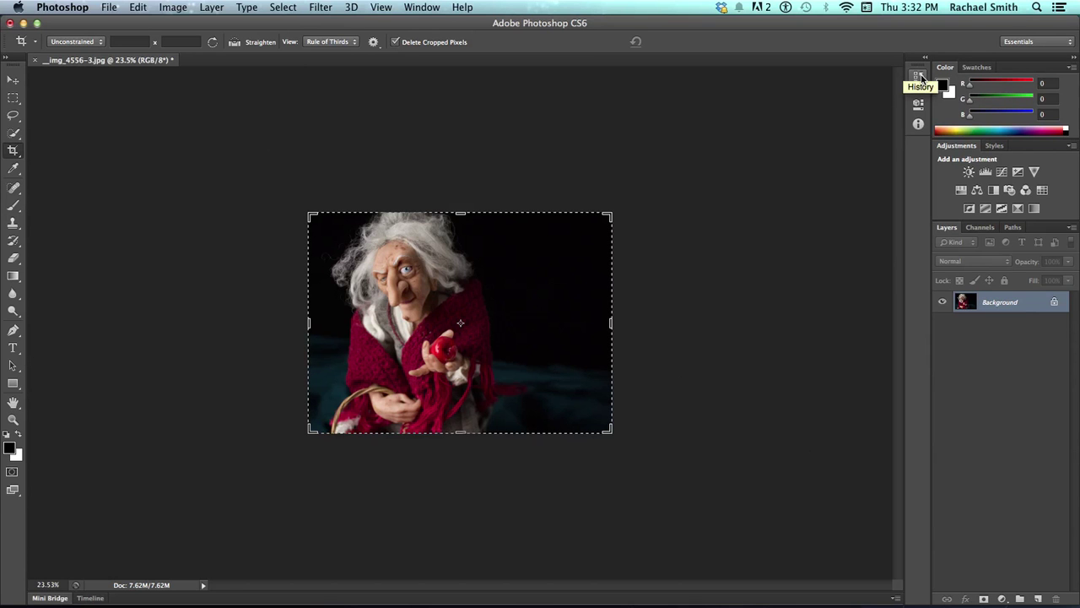
Revert to the original snapshot in History and turn off Delete Cropped Pixels
click(919, 77)
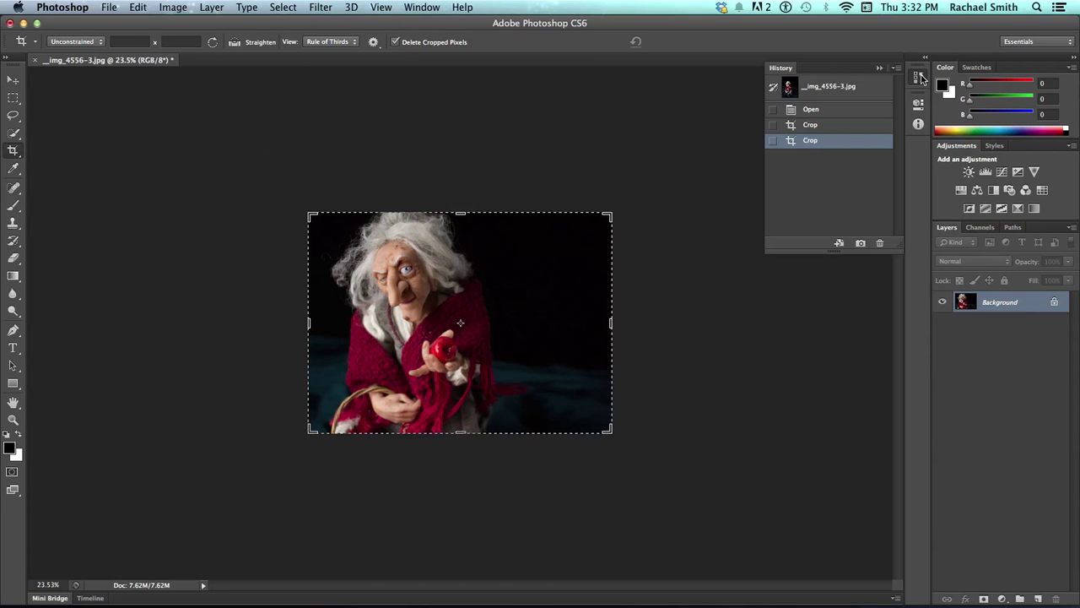
click(834, 88)
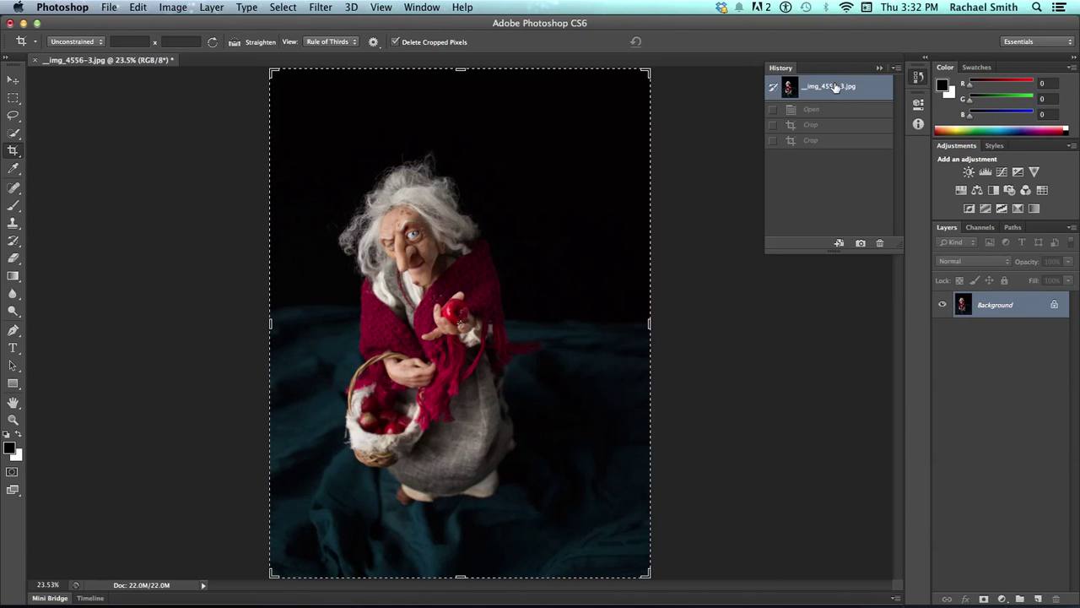
click(395, 42)
Crop around the witch's head and apple, then readjust the crop and commit again
drag(651, 572, 517, 297)
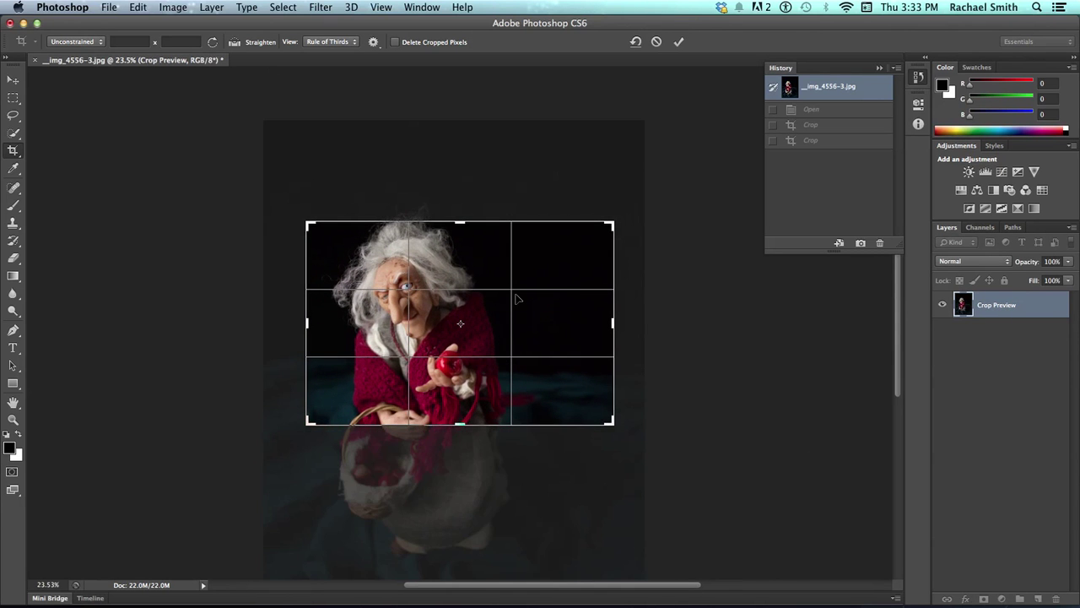
key(Return)
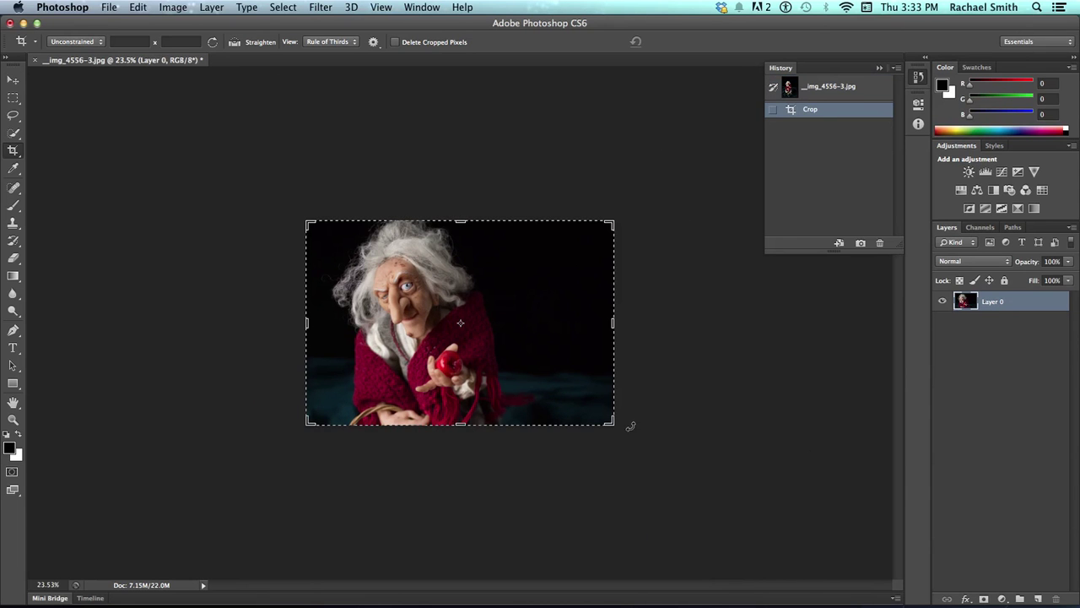
drag(613, 423, 562, 393)
key(Return)
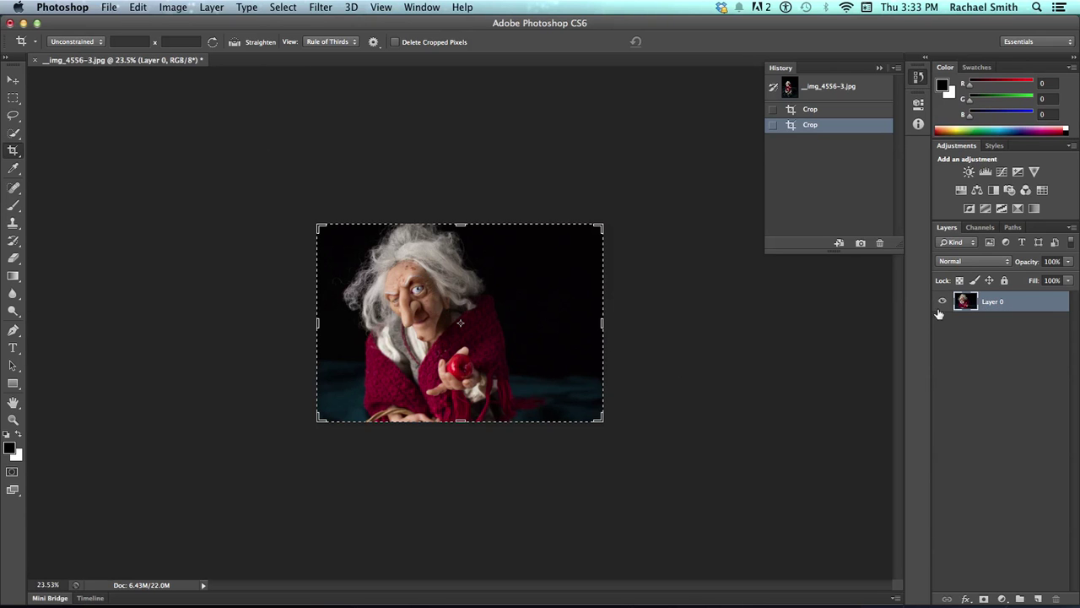
click(111, 6)
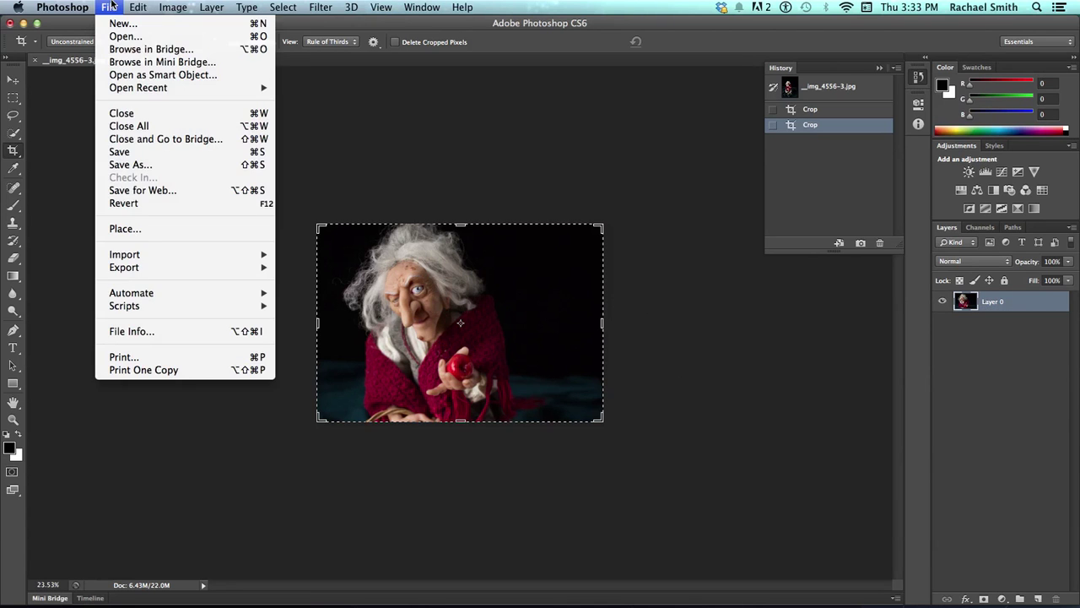
click(131, 165)
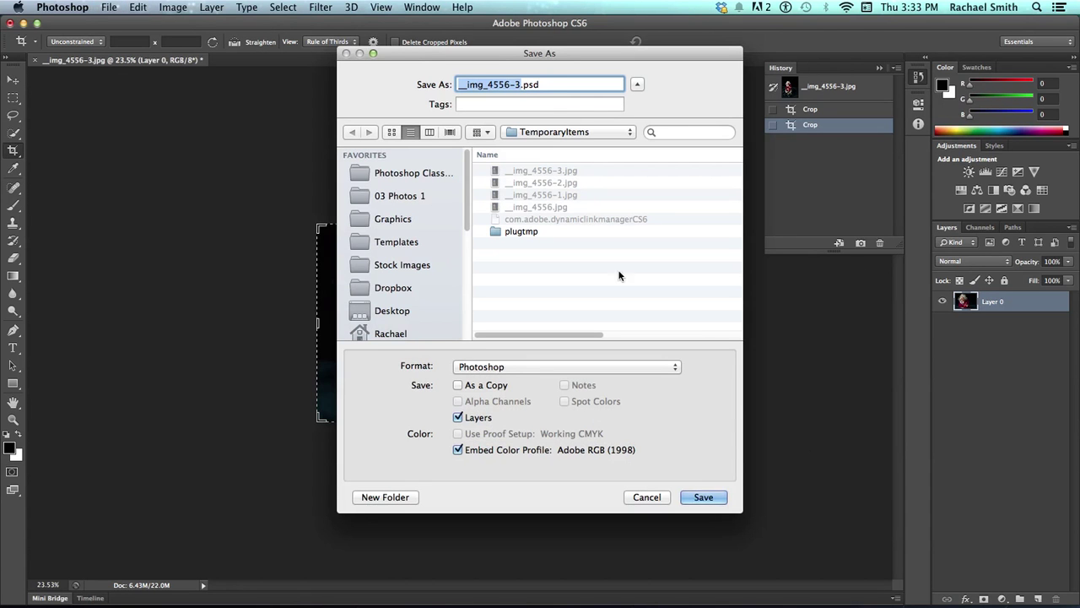
click(545, 85)
double_click(534, 84)
click(553, 371)
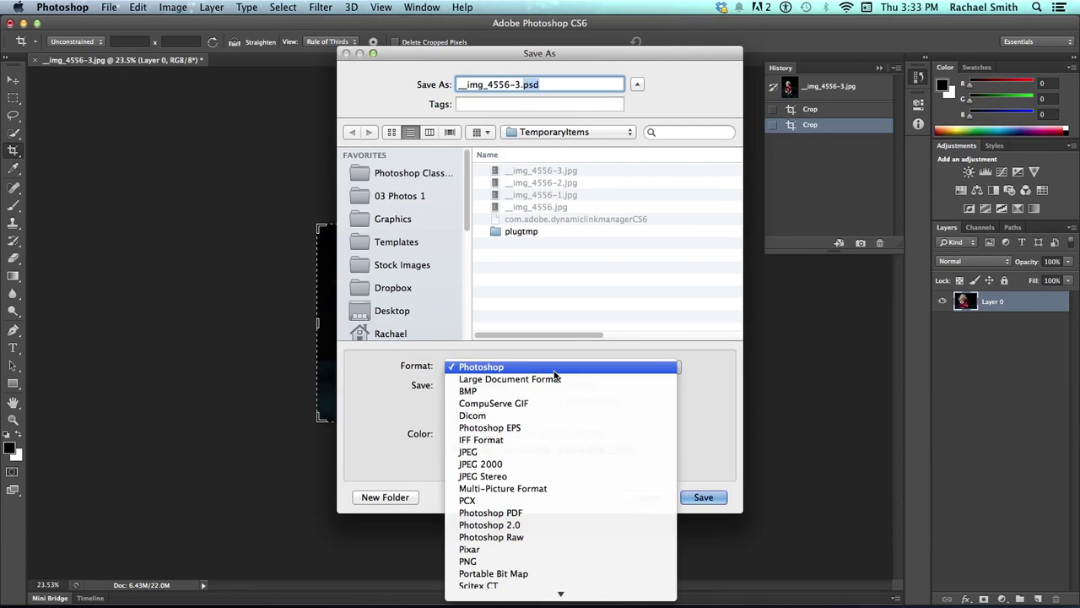
click(555, 370)
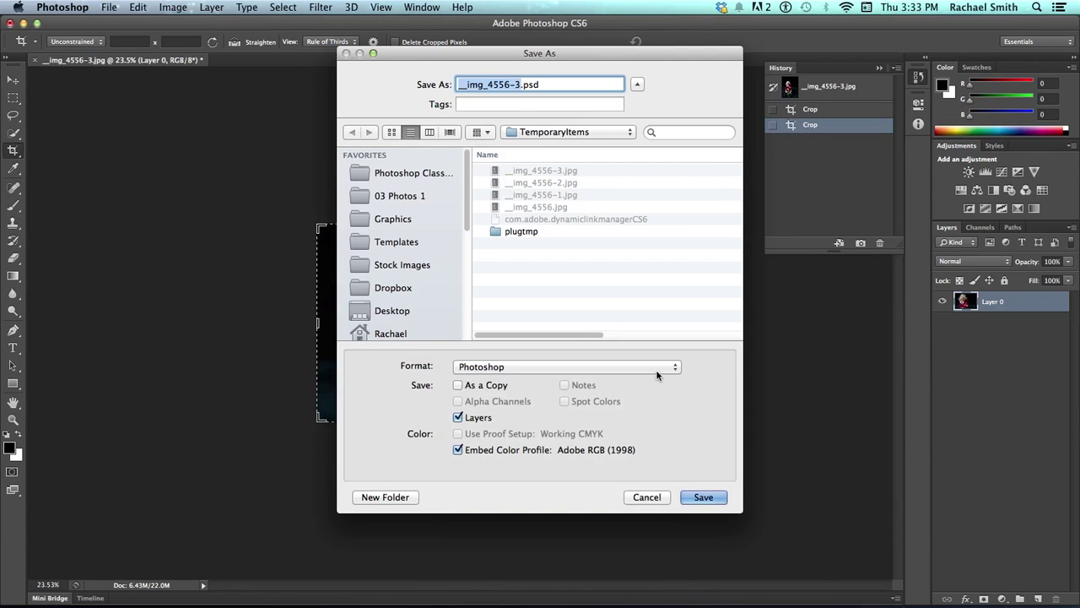
click(647, 497)
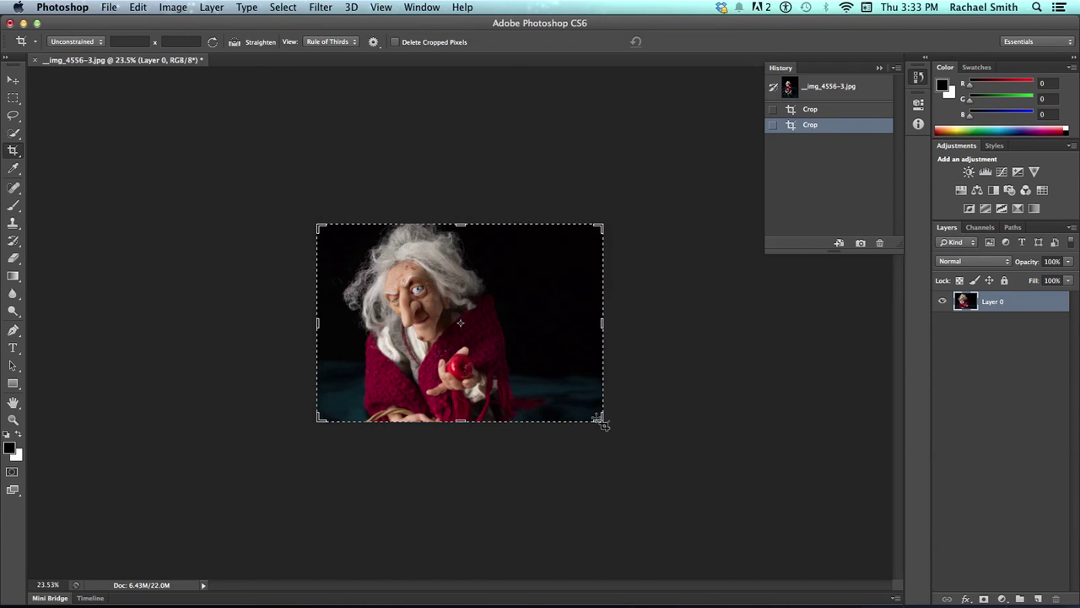
Widen the crop slightly around the witch and commit it
click(599, 419)
mouse_move(603, 423)
mouse_down()
mouse_move(607, 391)
mouse_move(605, 420)
mouse_up()
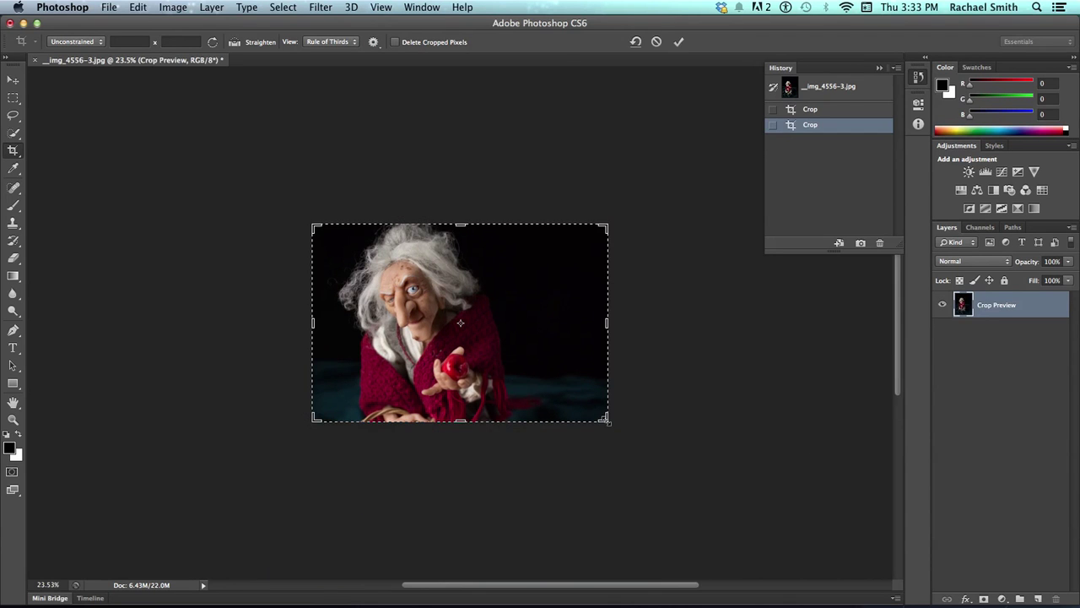
key(Return)
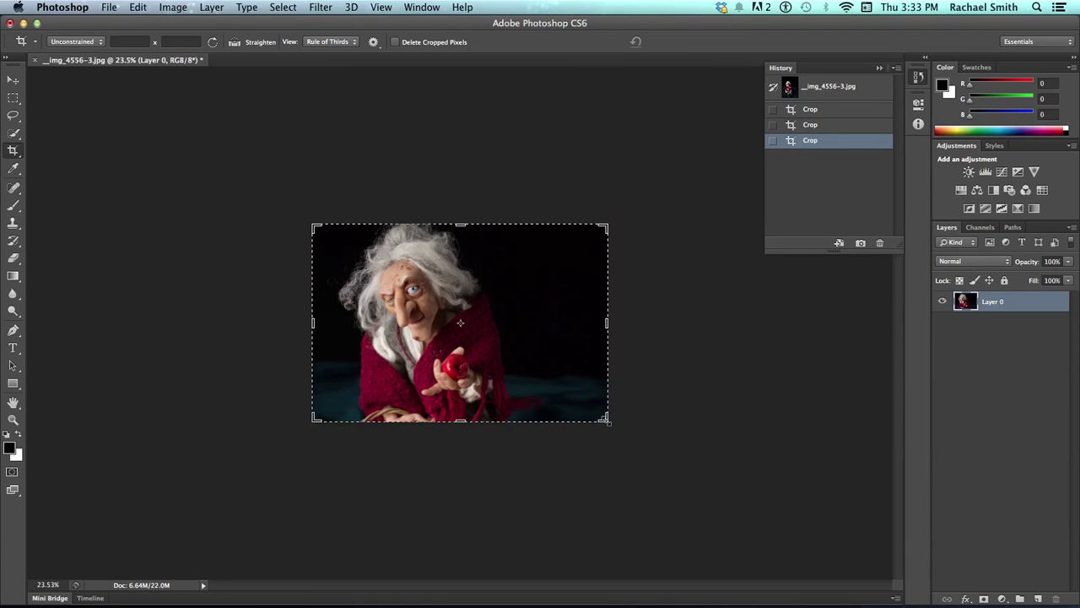
Reframe the crop using the hidden surroundings and commit it again
click(604, 419)
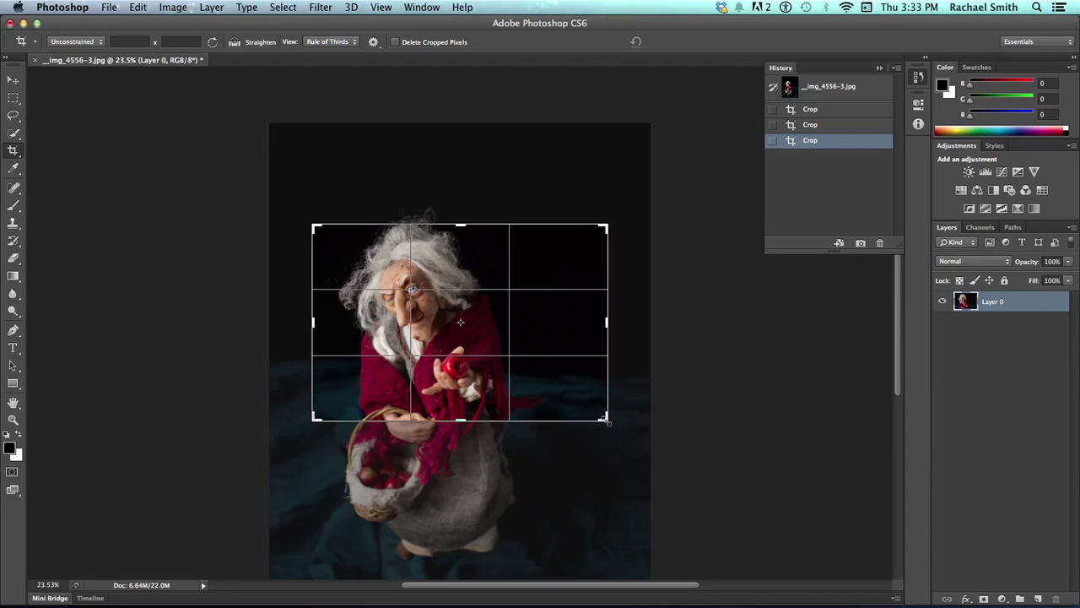
mouse_move(605, 420)
mouse_down()
mouse_move(617, 396)
mouse_move(597, 411)
mouse_move(607, 385)
mouse_move(606, 418)
mouse_up()
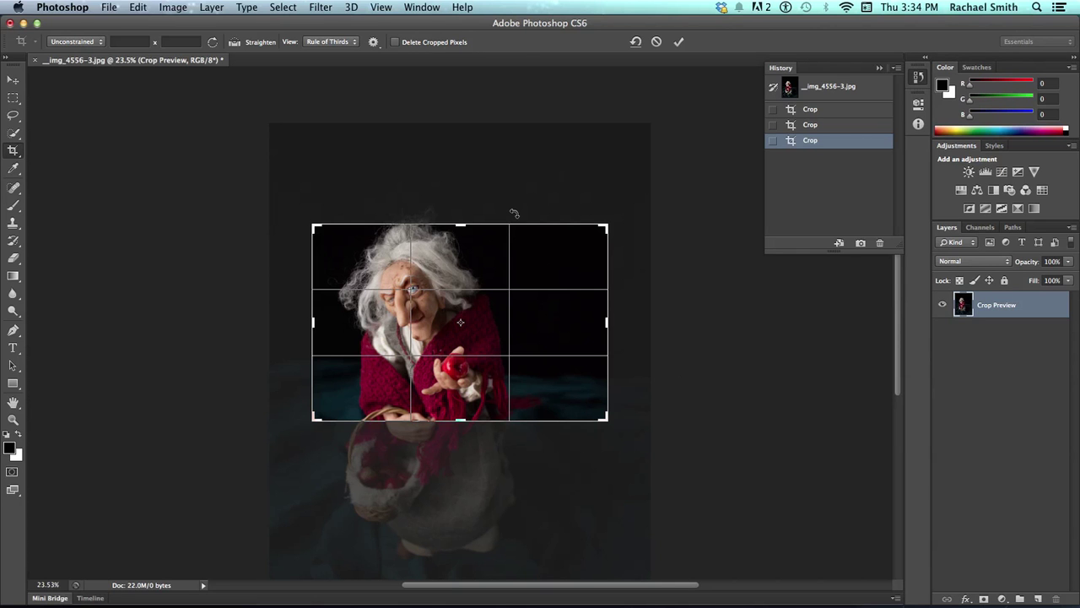
key(Return)
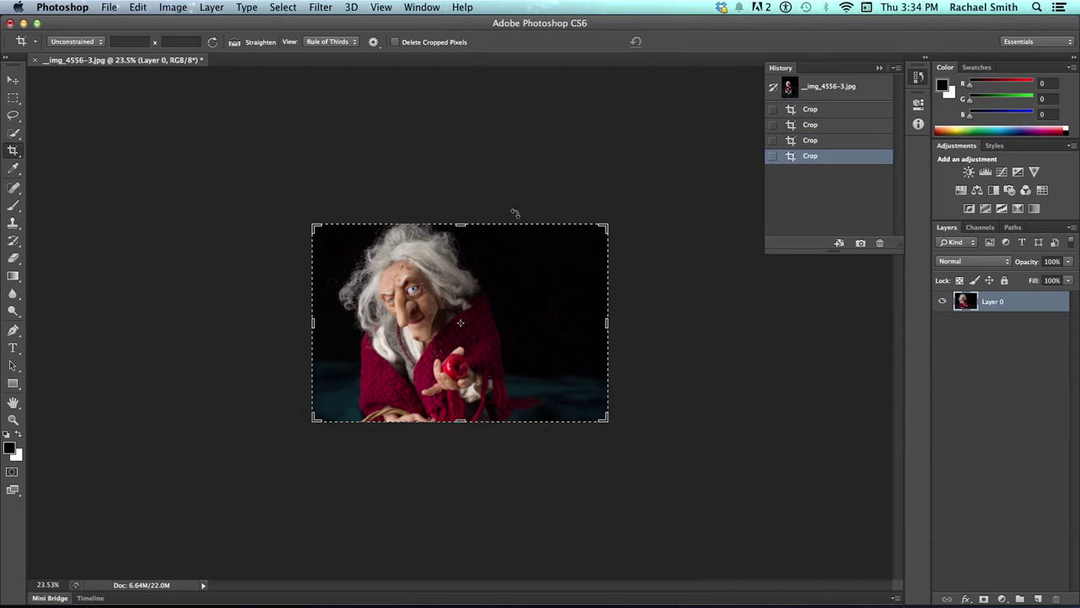
Choose Flatten Image from the Layers panel menu to merge into one Background layer
click(1071, 228)
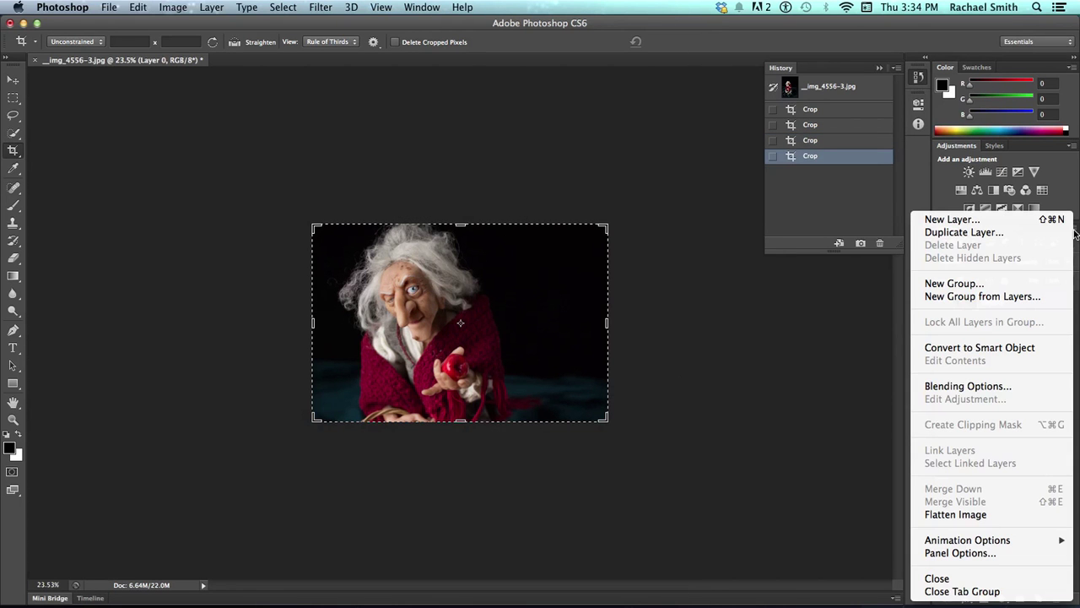
click(1071, 228)
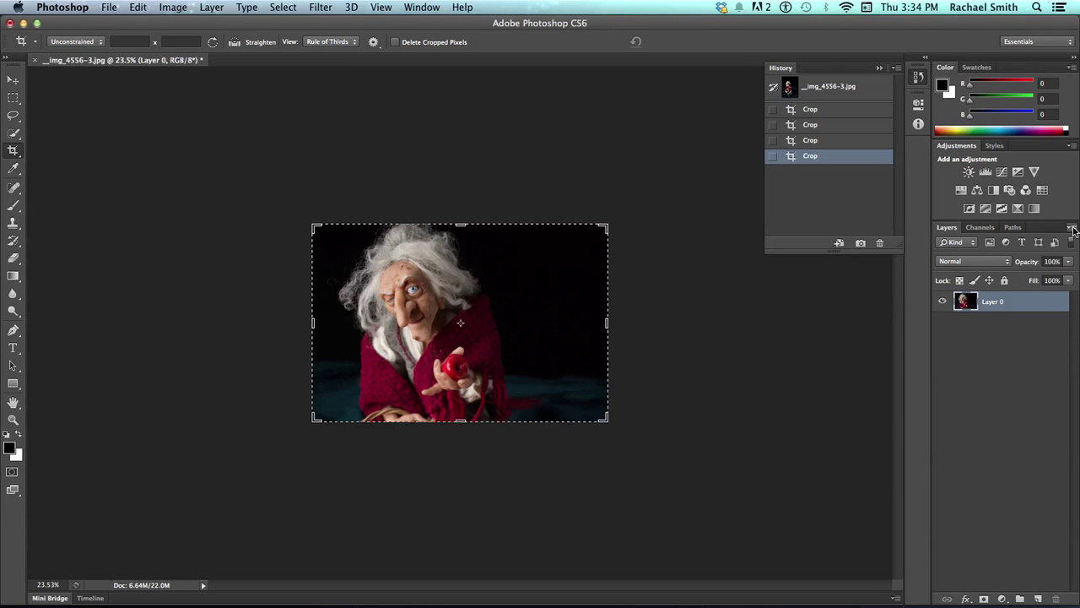
click(1072, 228)
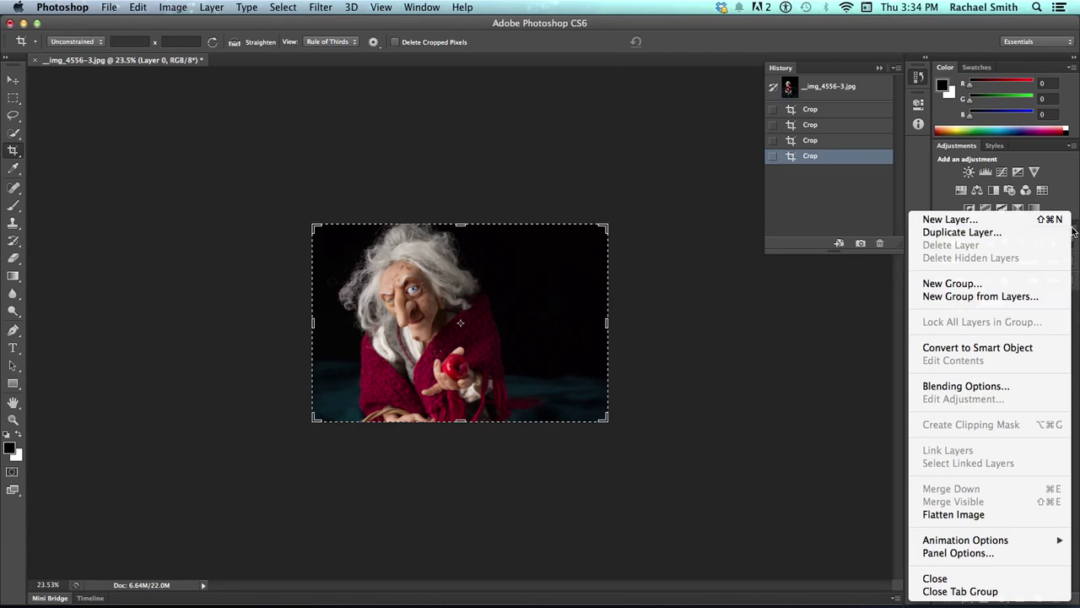
click(1011, 522)
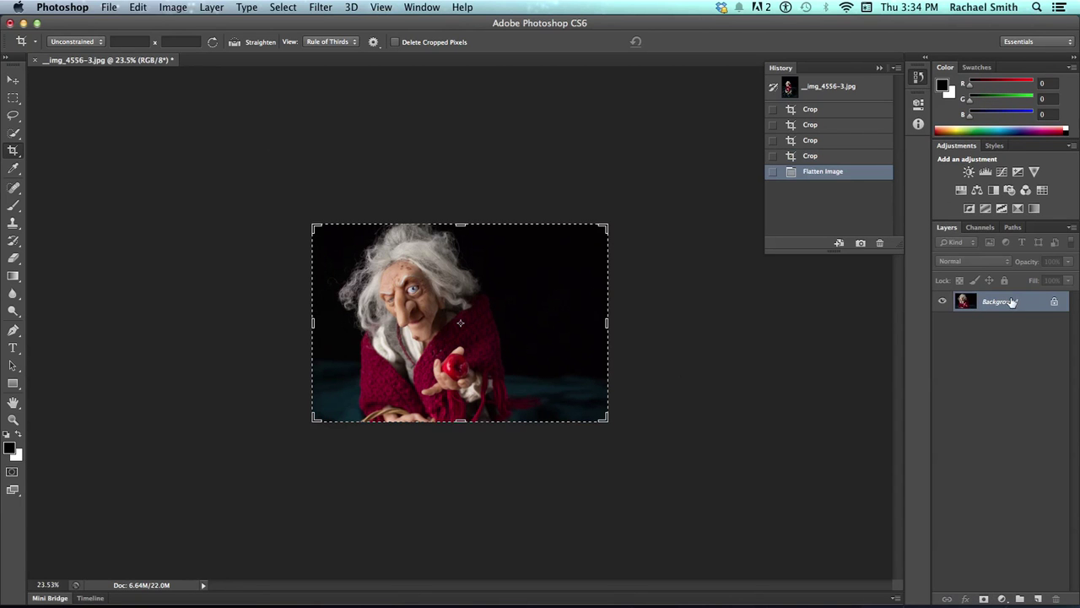
Undo the flatten, then start a Save As with JPEG format and cancel it
click(824, 160)
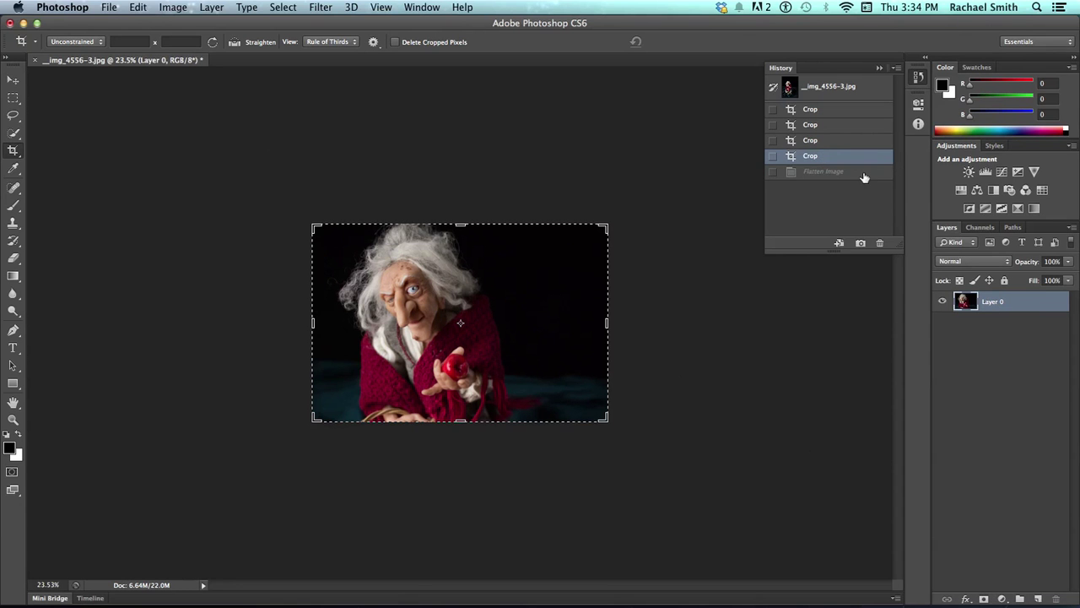
click(102, 7)
click(127, 164)
click(585, 368)
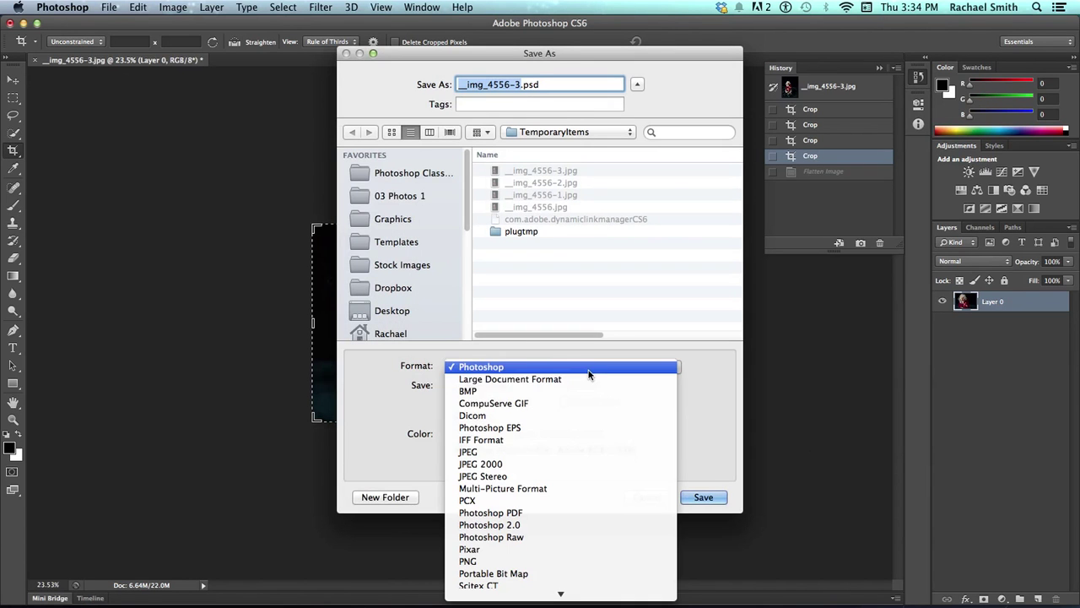
click(590, 451)
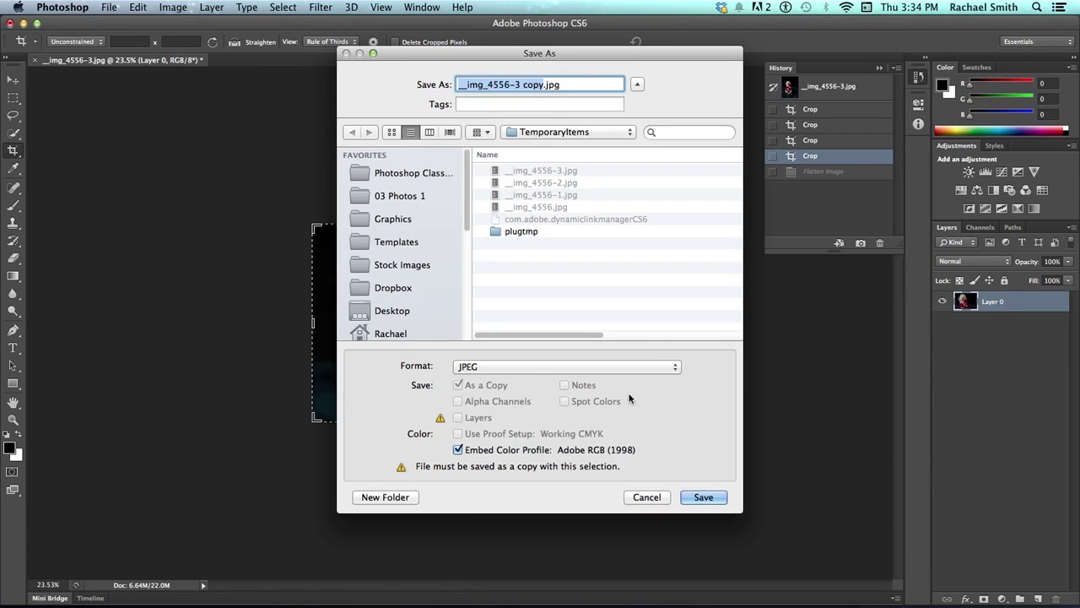
click(660, 498)
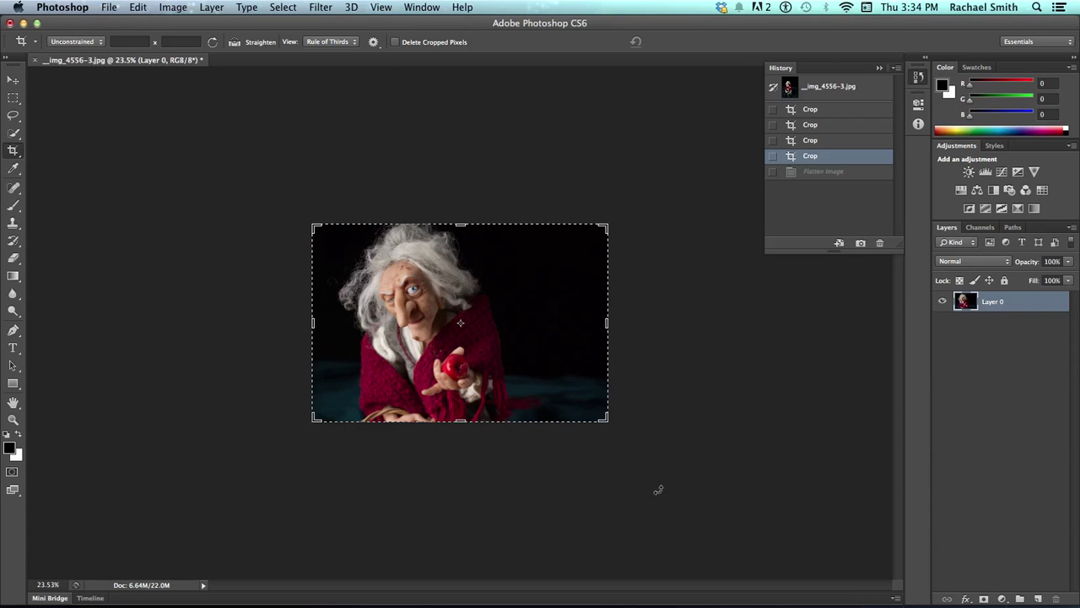
click(833, 91)
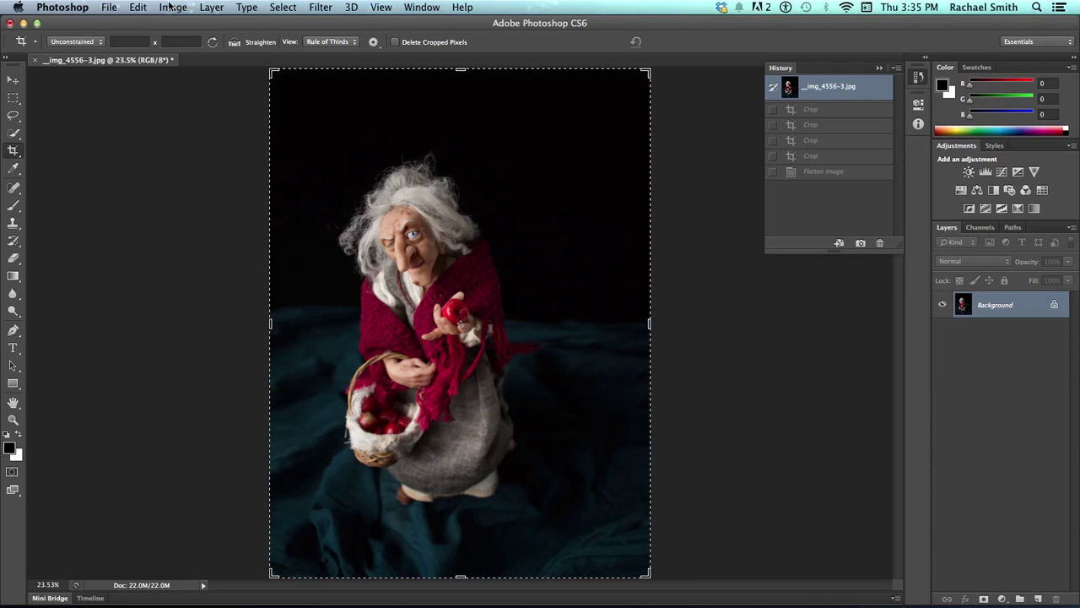
click(169, 6)
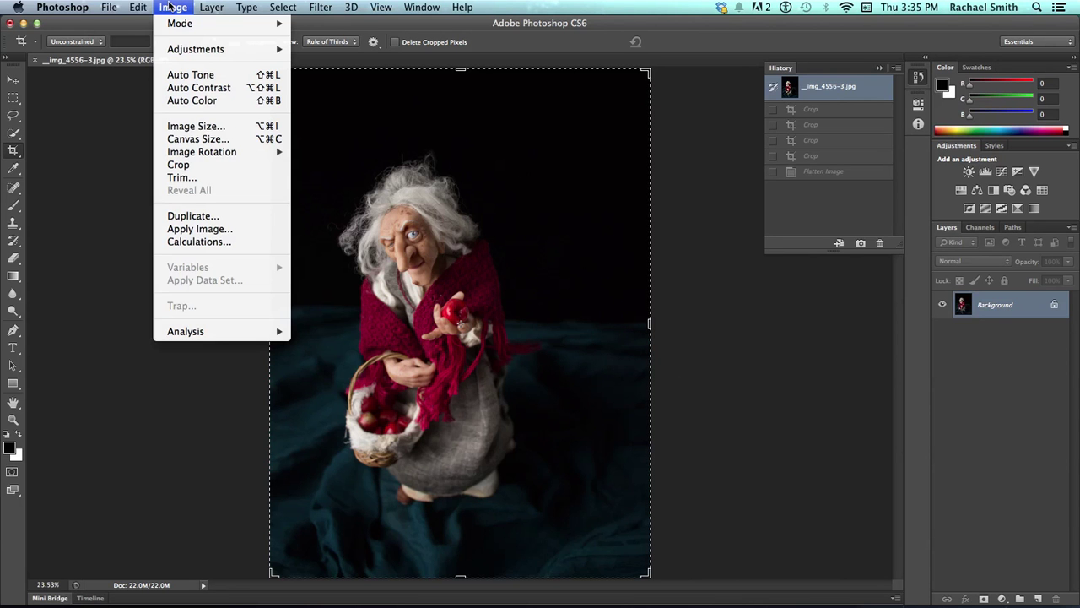
click(171, 125)
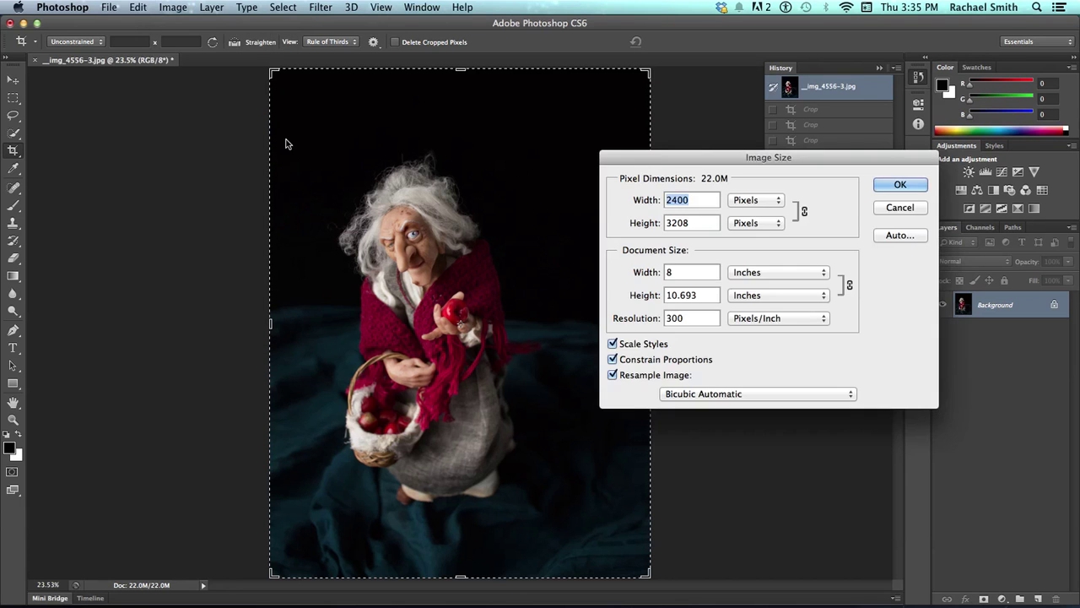
drag(657, 161, 730, 161)
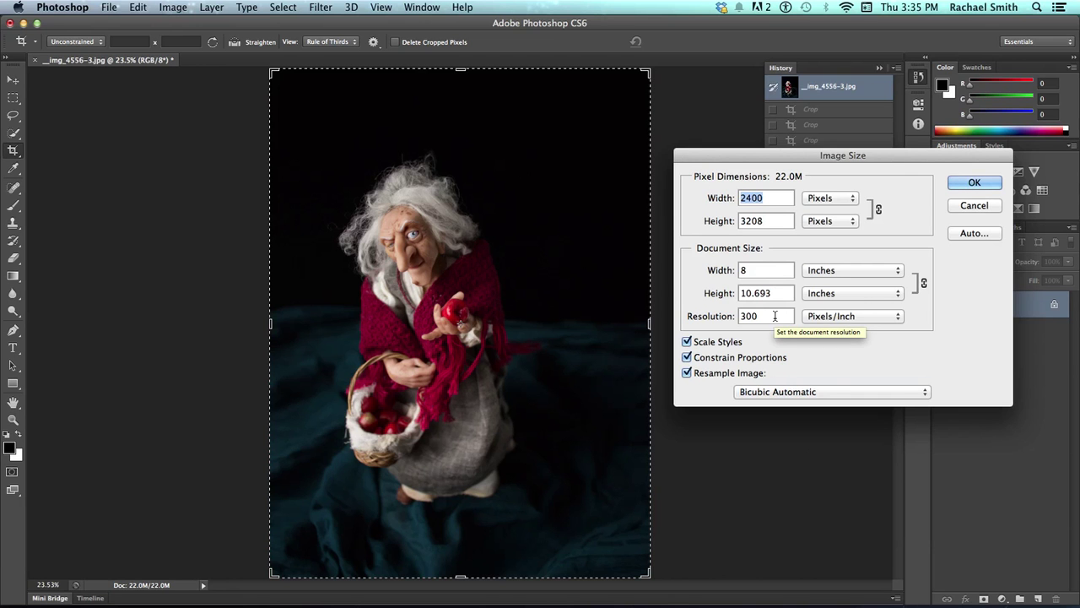
click(974, 183)
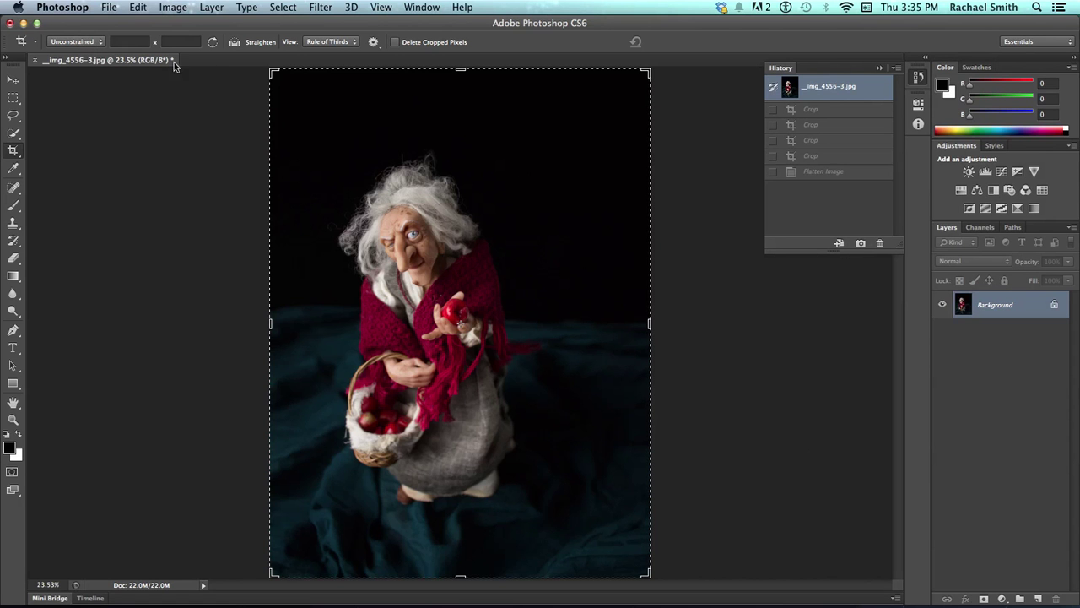
Start a crop locked to the Original Ratio and shrink it from the top-left
mouse_move(271, 72)
mouse_down()
mouse_move(321, 133)
mouse_move(301, 104)
mouse_move(297, 164)
mouse_move(321, 120)
mouse_move(281, 94)
mouse_move(273, 72)
mouse_up()
click(101, 41)
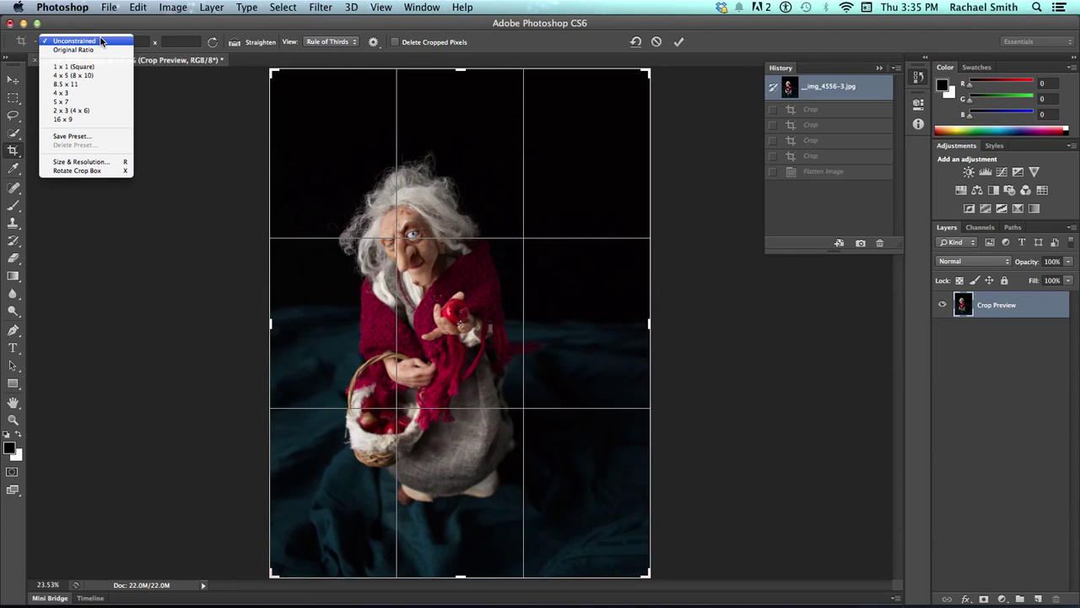
click(85, 50)
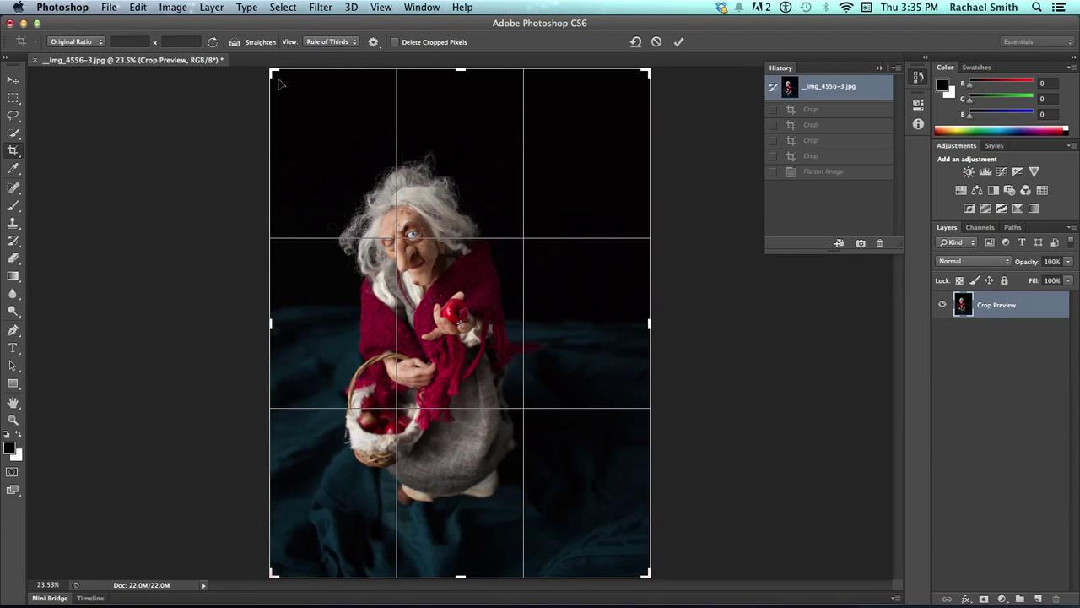
mouse_move(272, 75)
mouse_down()
mouse_move(299, 115)
mouse_move(291, 164)
mouse_move(341, 163)
mouse_move(357, 183)
mouse_move(299, 106)
mouse_move(256, 83)
mouse_up()
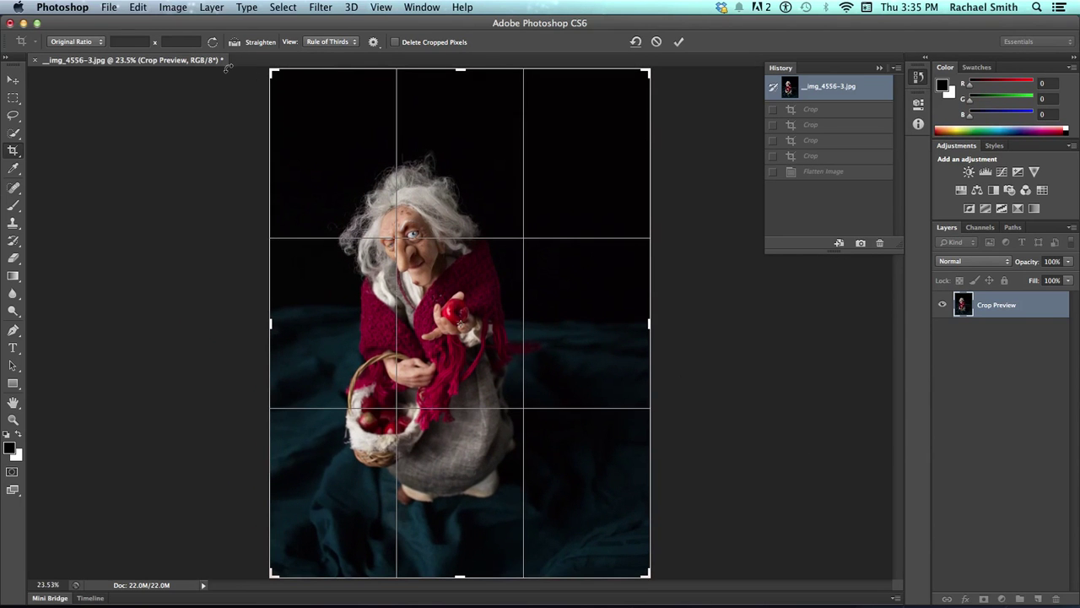
Switch the crop to 1 x 1 (Square), resize it, and position the witch inside
click(90, 42)
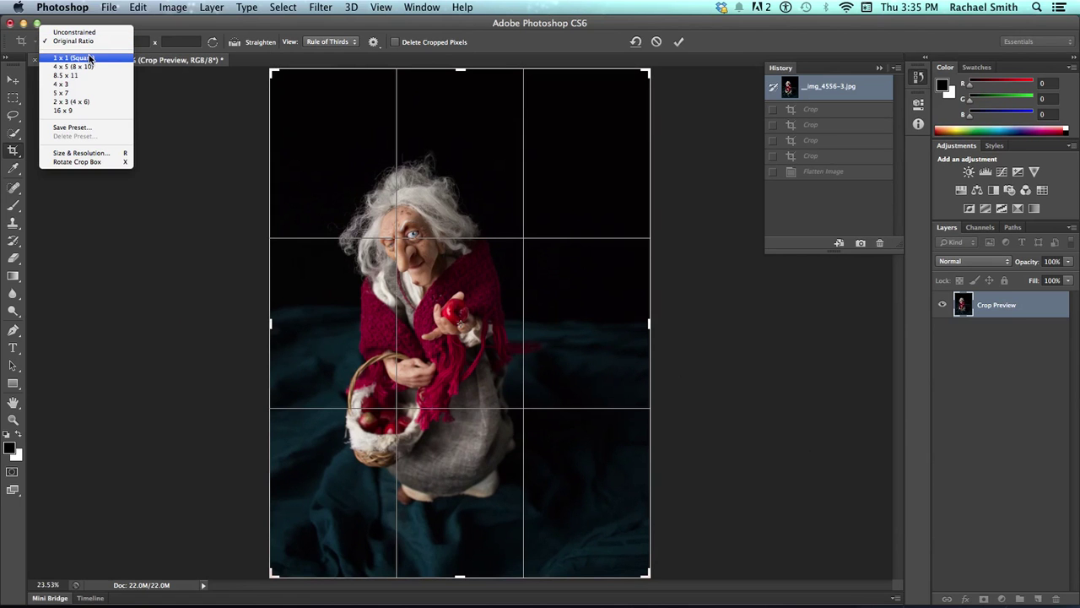
click(70, 59)
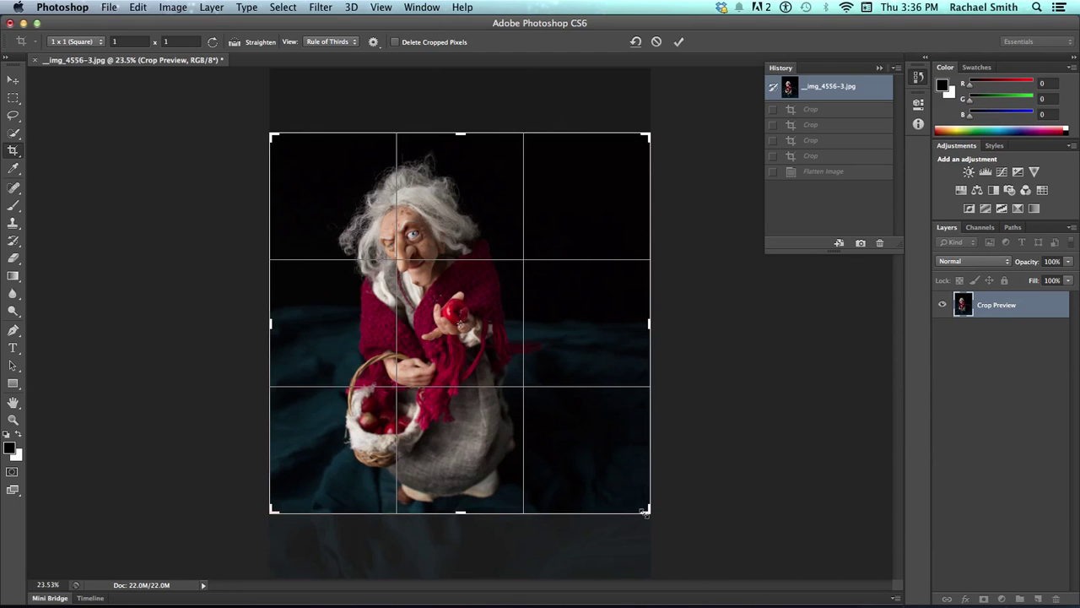
mouse_move(645, 510)
mouse_down()
mouse_move(555, 451)
mouse_move(632, 588)
mouse_move(646, 533)
mouse_move(634, 515)
mouse_move(644, 512)
mouse_up()
drag(413, 293, 394, 309)
drag(646, 512, 608, 481)
drag(506, 397, 500, 357)
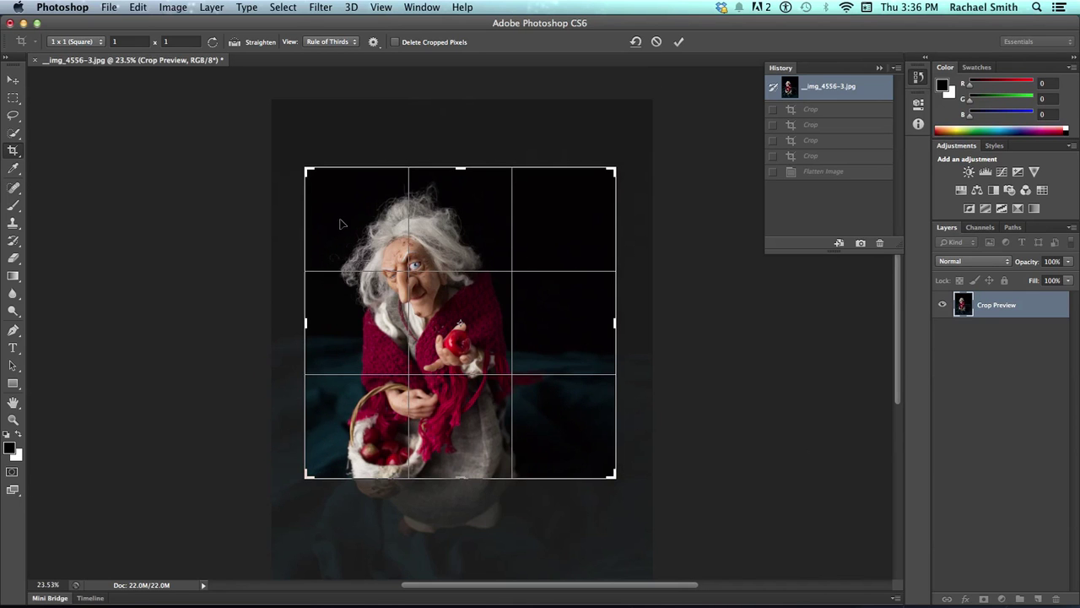
Preview the Triangle, Diagonal and Grid crop overlays
click(354, 44)
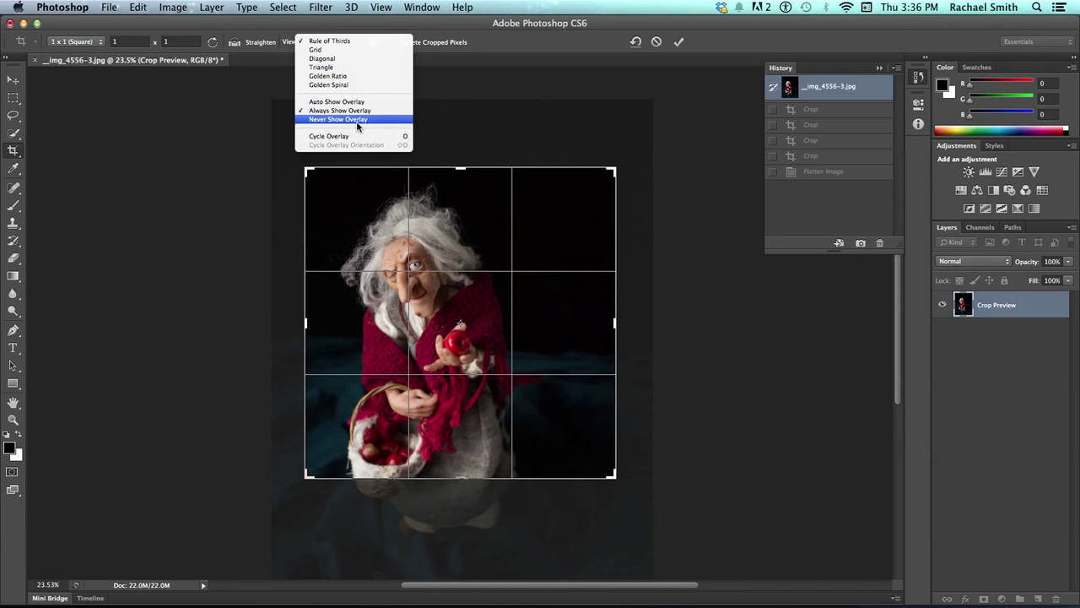
click(353, 68)
click(339, 44)
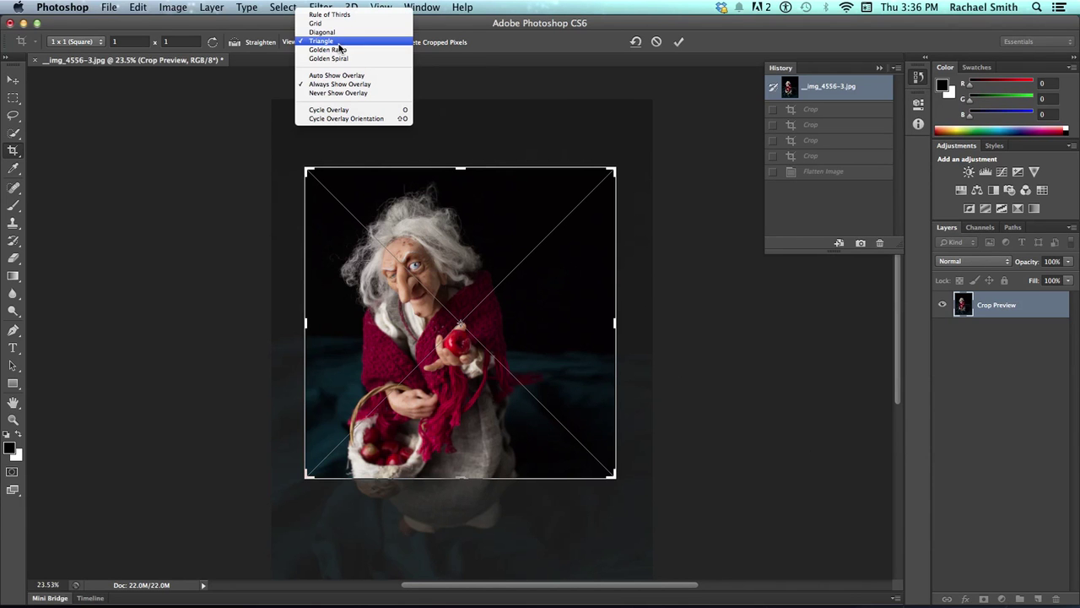
click(340, 33)
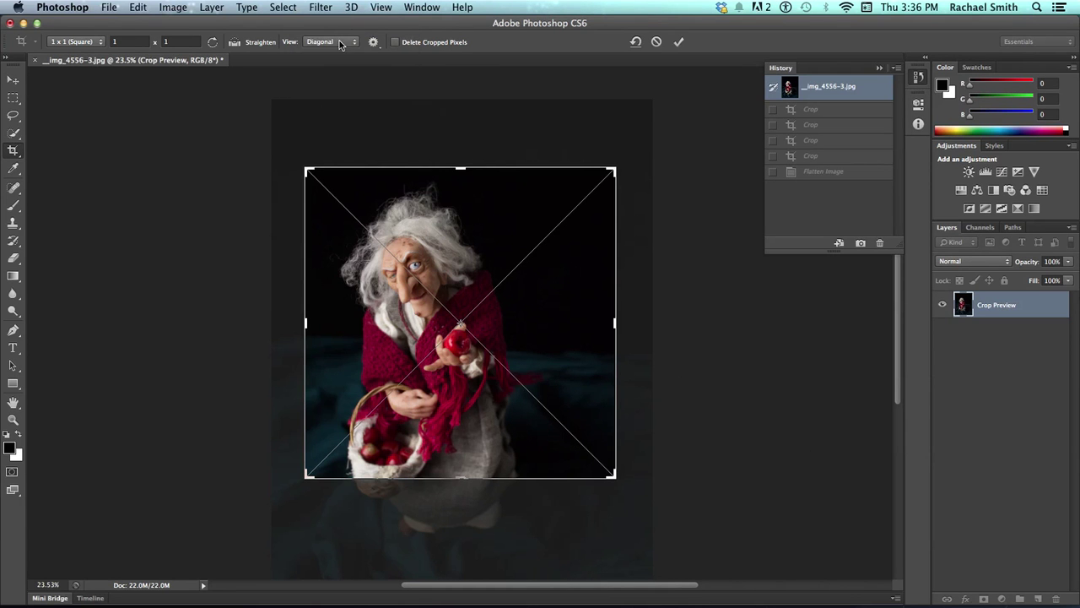
click(340, 44)
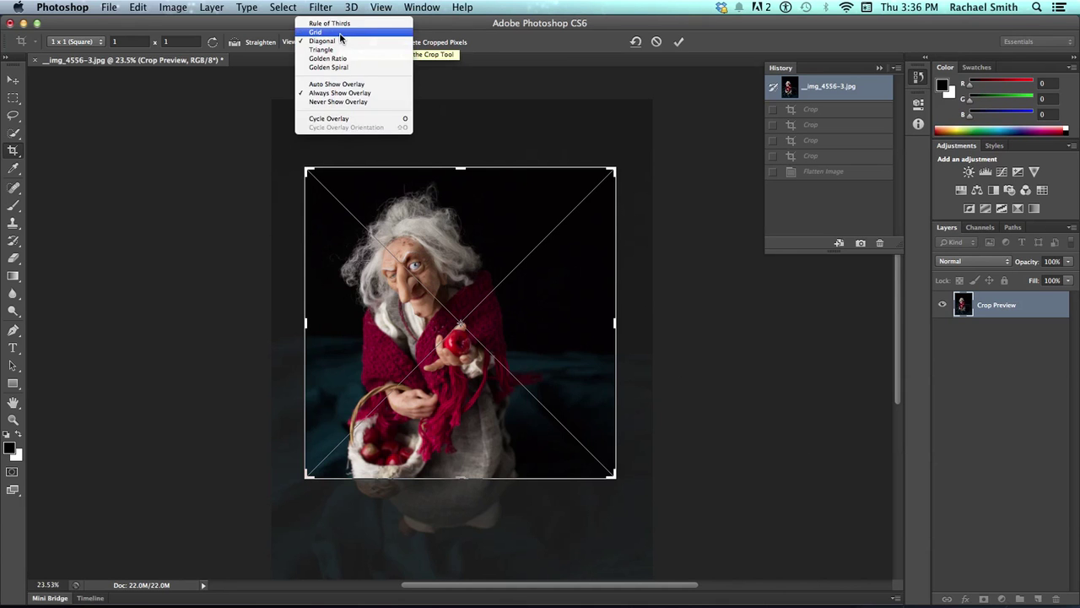
click(340, 33)
Return to the Rule of Thirds overlay and nudge the photo slightly left
click(341, 42)
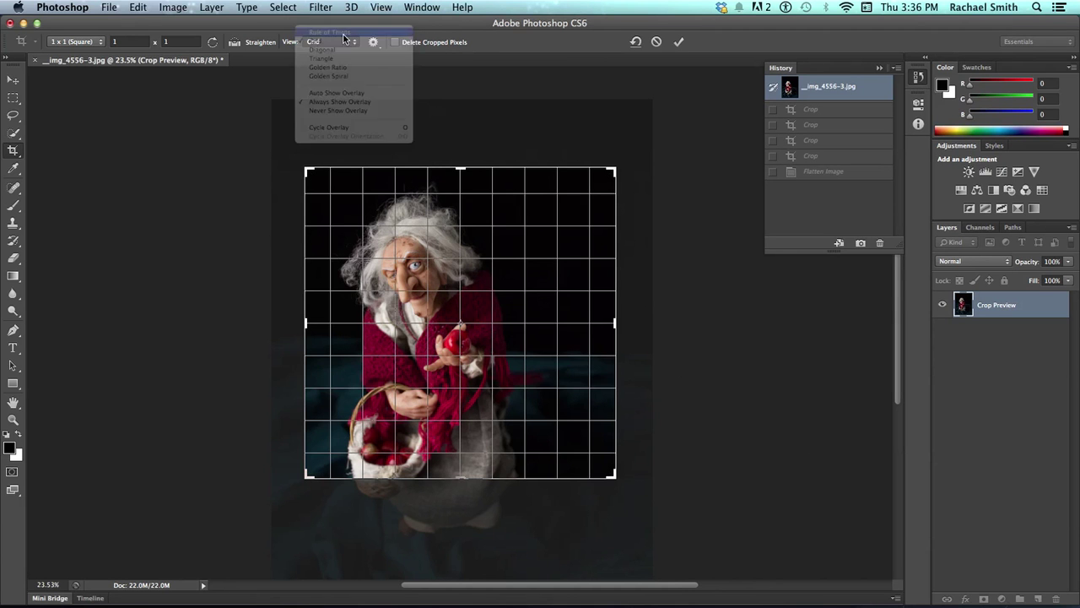
click(340, 32)
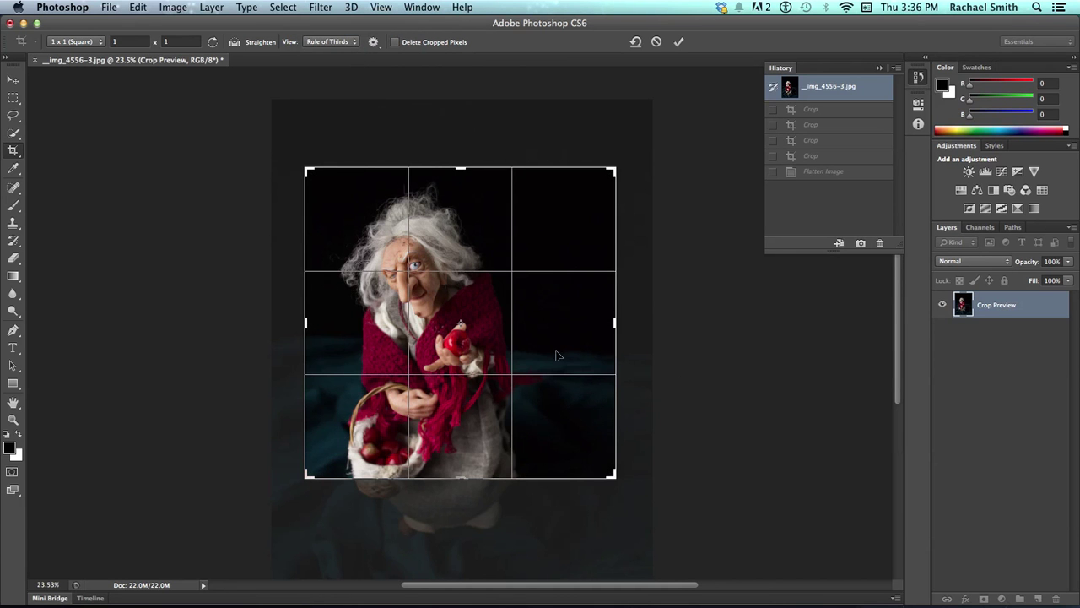
drag(503, 397, 497, 400)
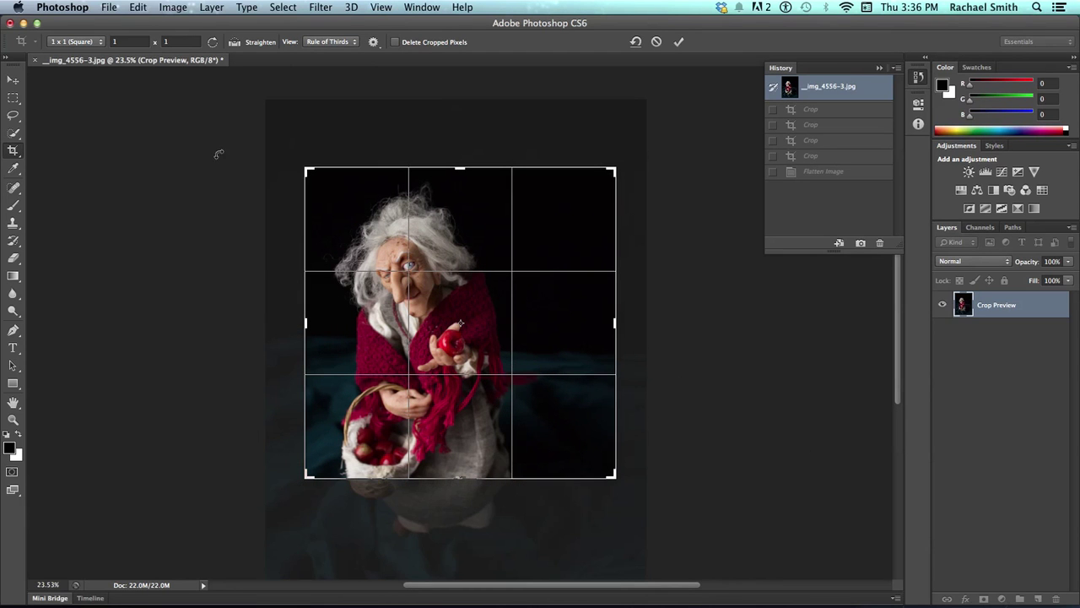
click(71, 42)
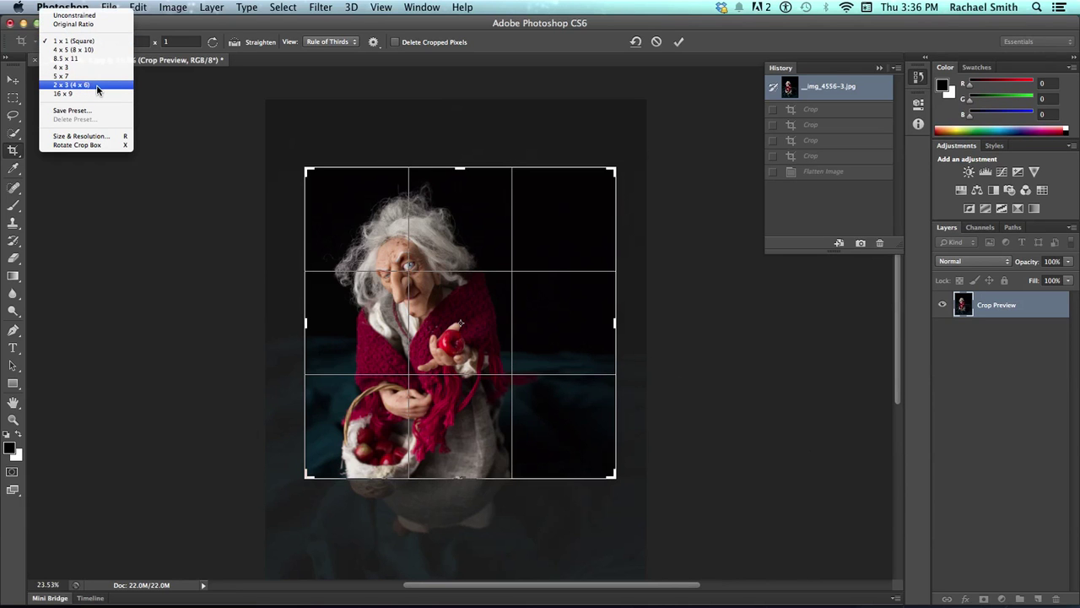
Try a 2 x 3 ratio, then set 5 x 7 and enlarge the crop around the figurine
click(72, 84)
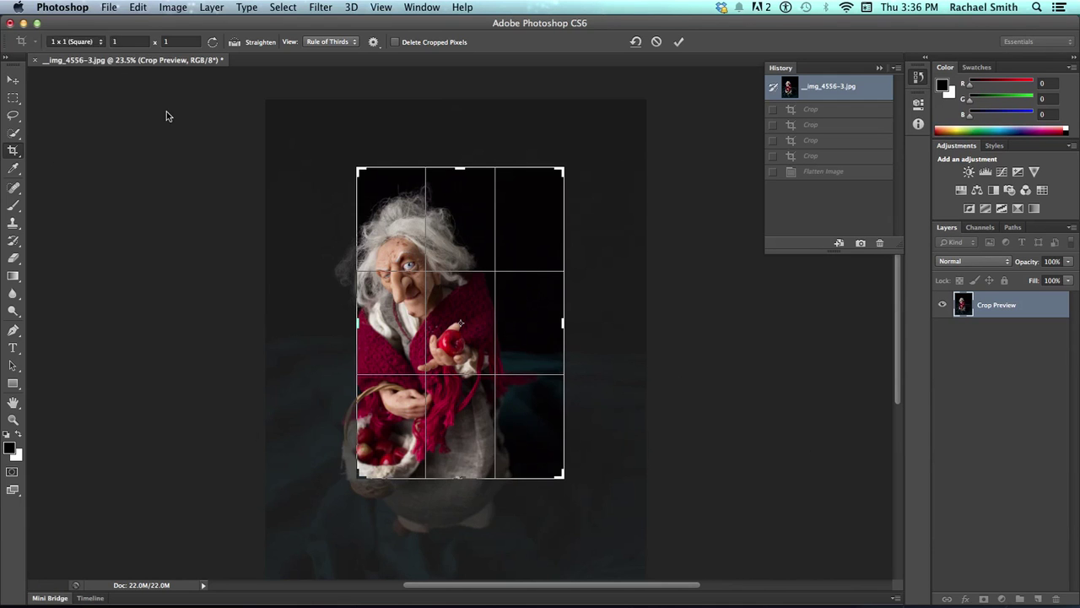
drag(476, 285, 509, 277)
click(74, 41)
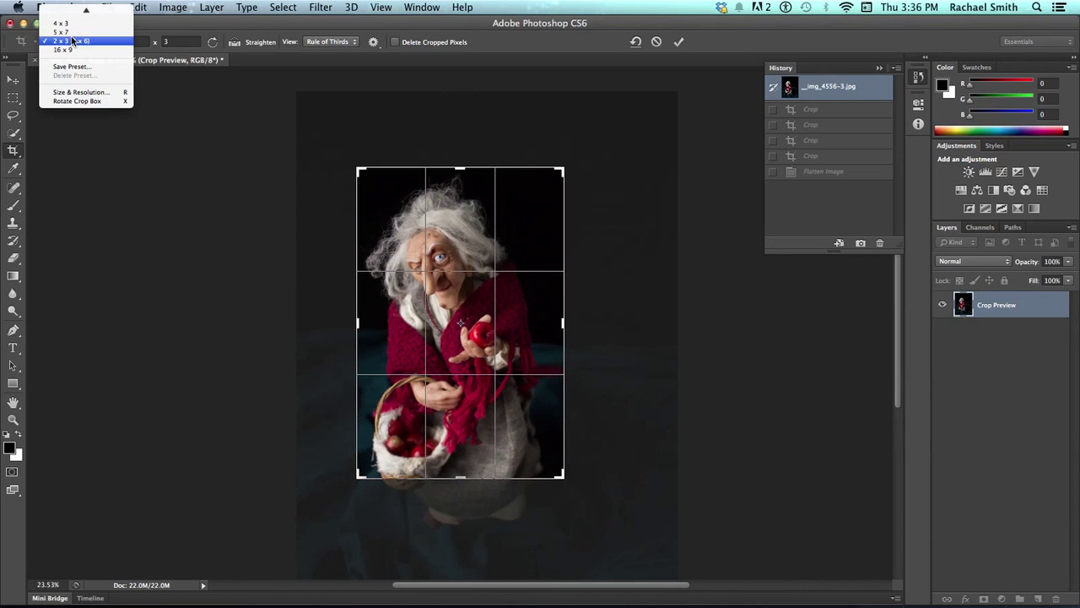
click(76, 31)
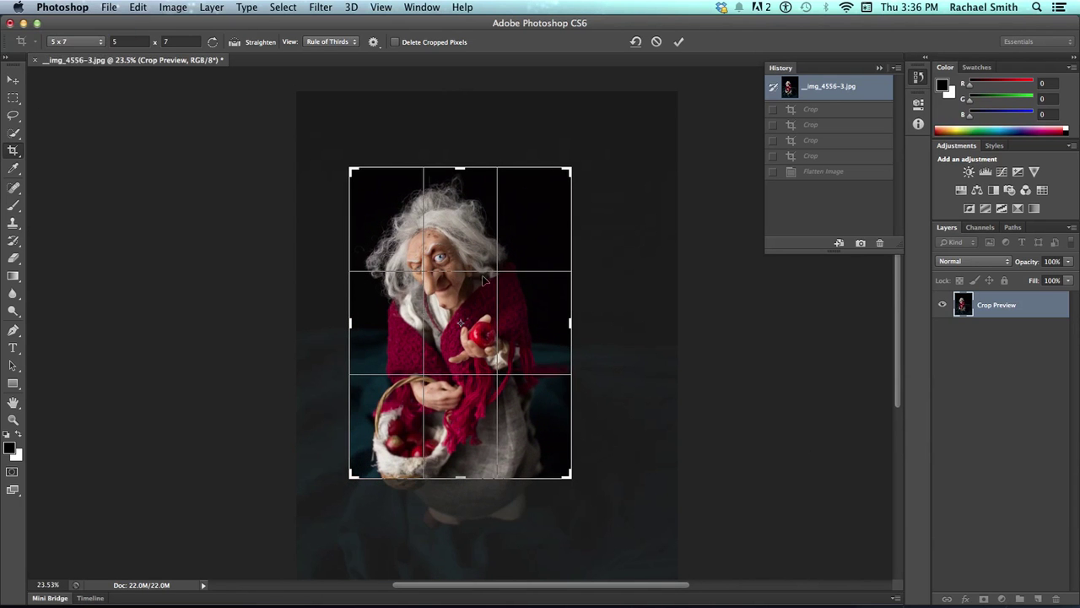
drag(486, 283, 556, 450)
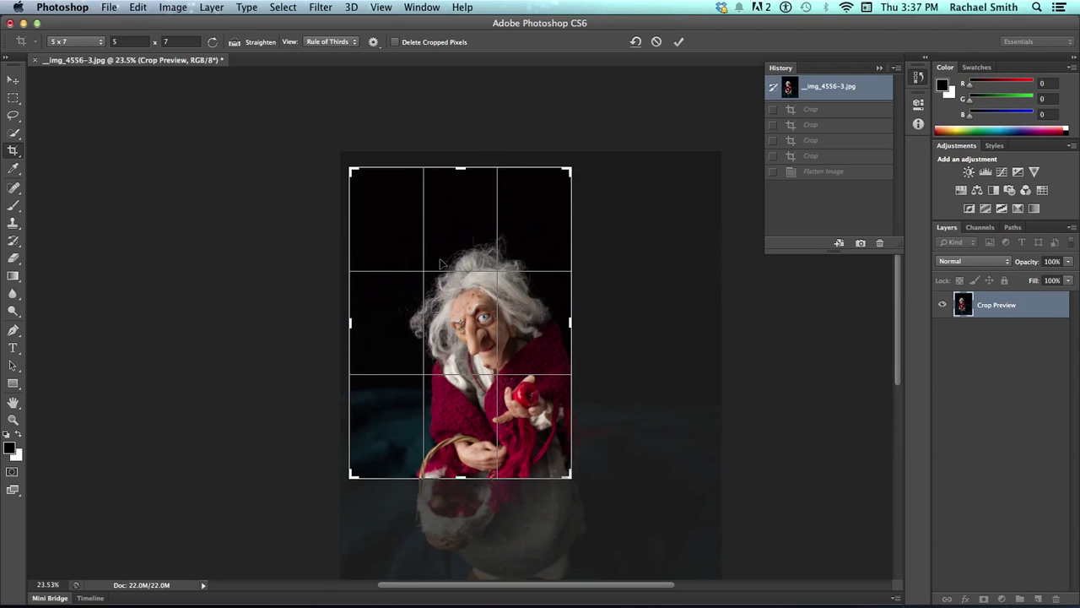
drag(571, 477, 625, 547)
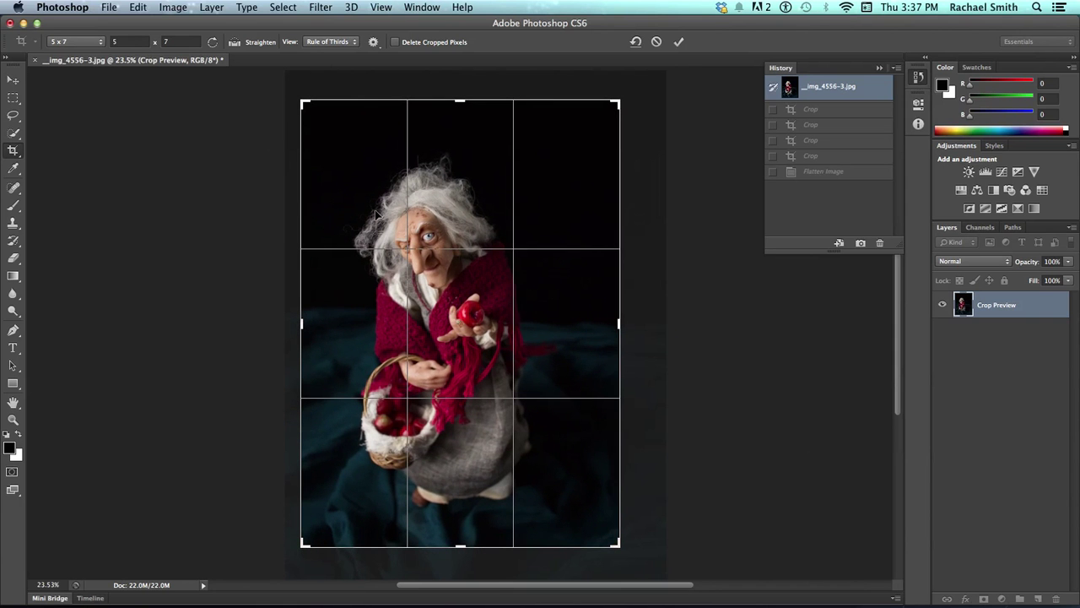
drag(620, 545, 629, 550)
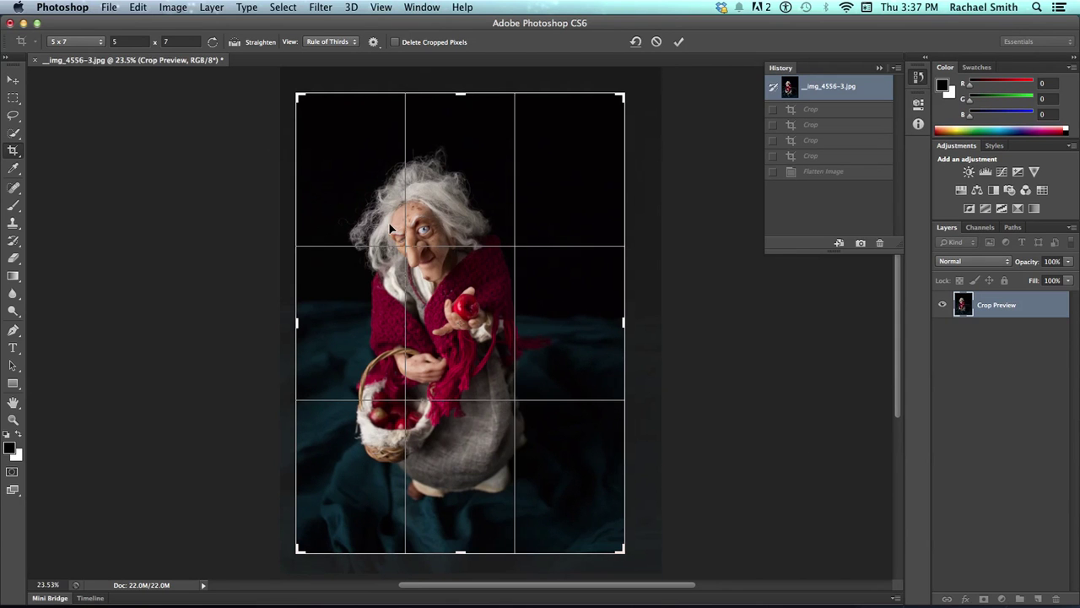
click(67, 42)
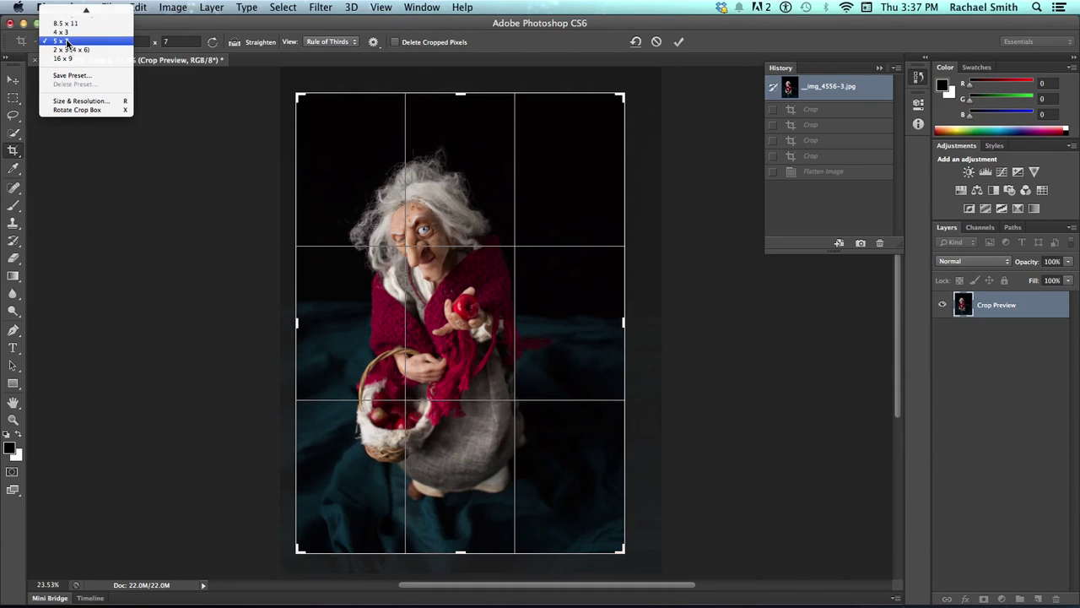
Set the crop size to 5 x 7 inches at 300 resolution
click(74, 102)
drag(500, 227, 718, 251)
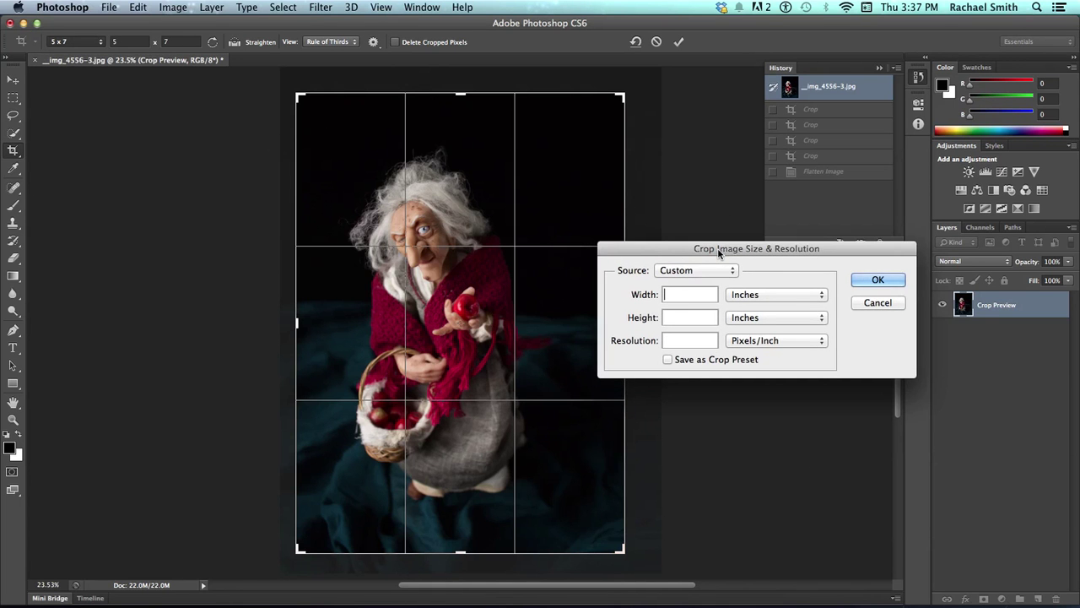
text(5)
click(699, 321)
text(7)
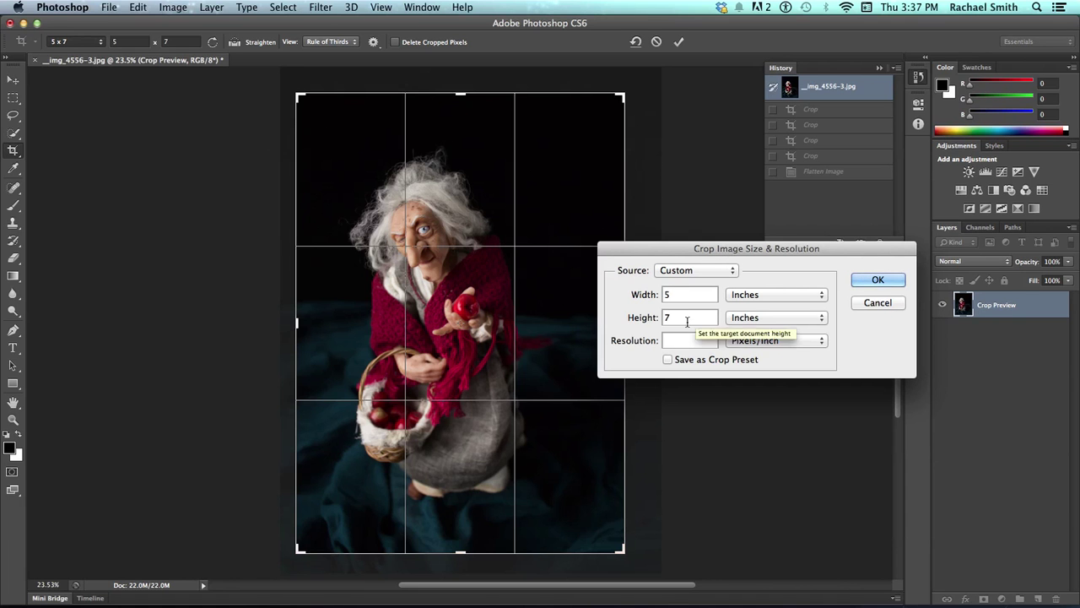
click(679, 339)
text(300)
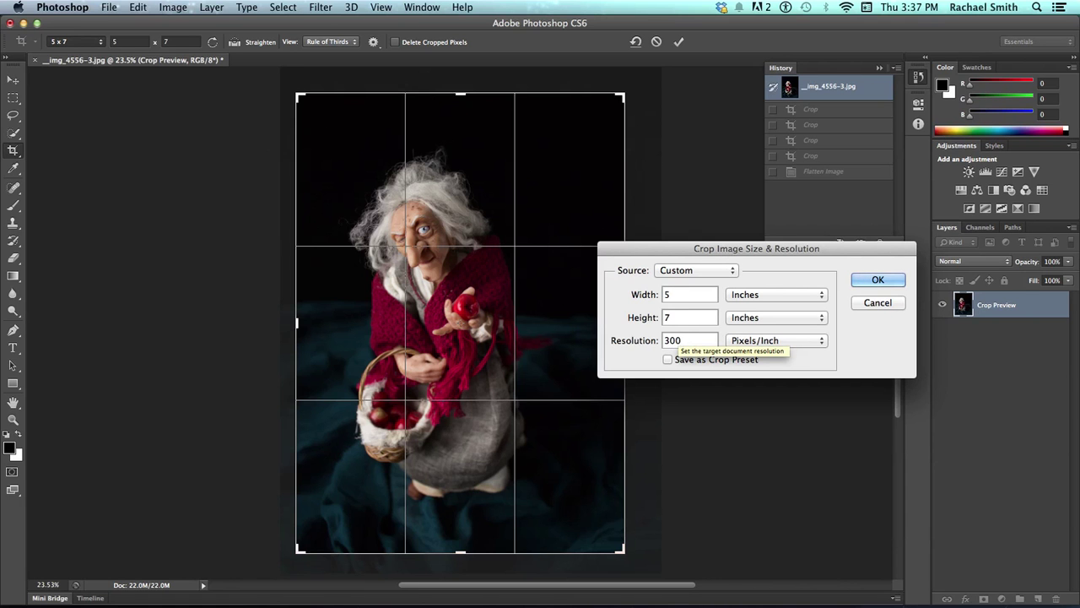
click(878, 280)
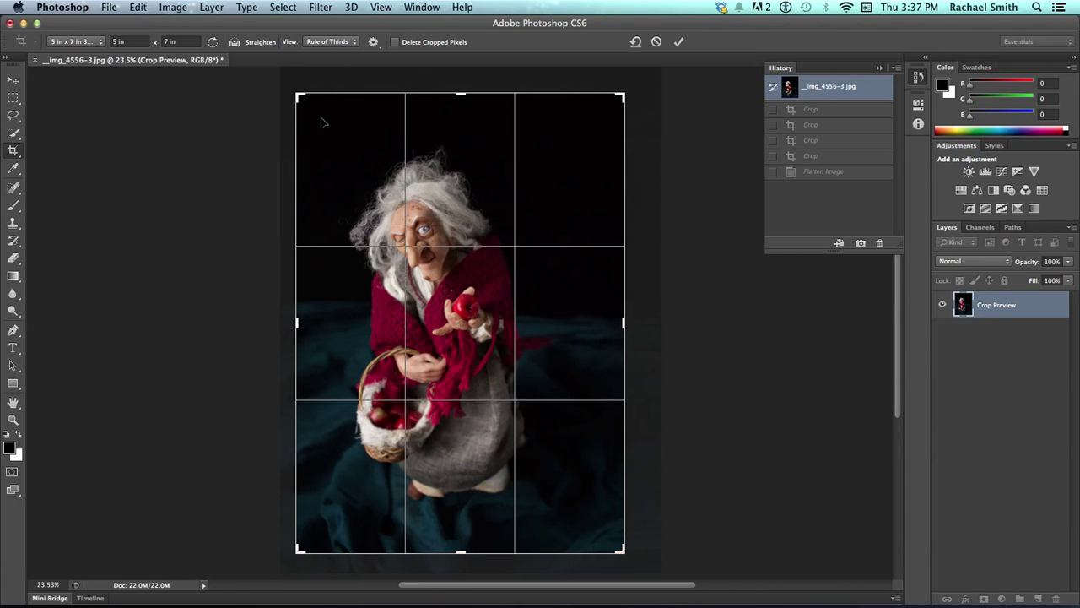
Tighten the crop around the witch, commit it, and check Image Size for 1500 × 2100
drag(297, 96, 474, 261)
key(Return)
click(173, 7)
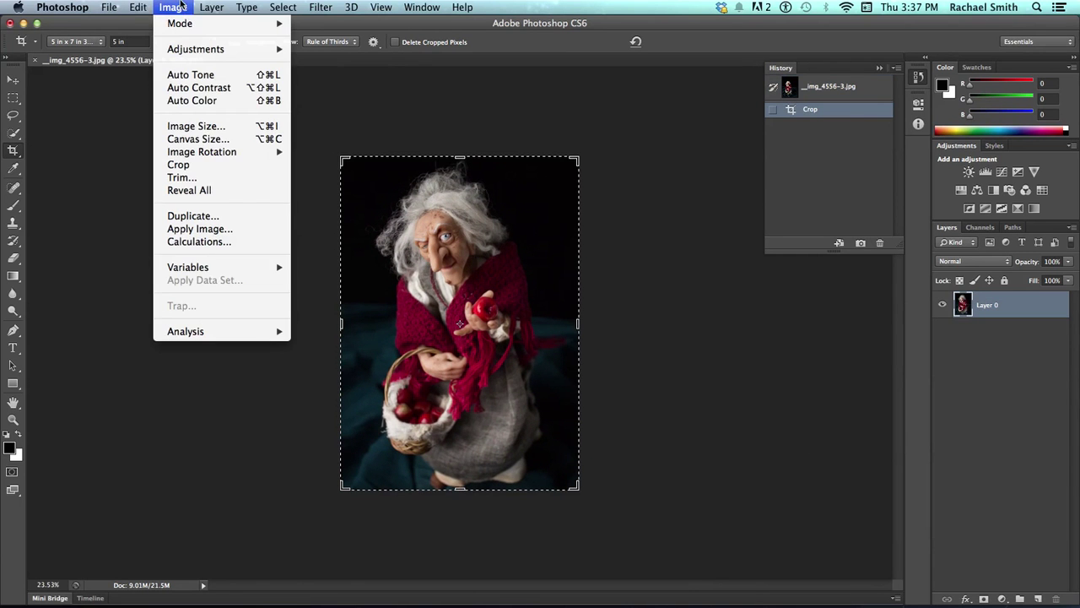
click(189, 126)
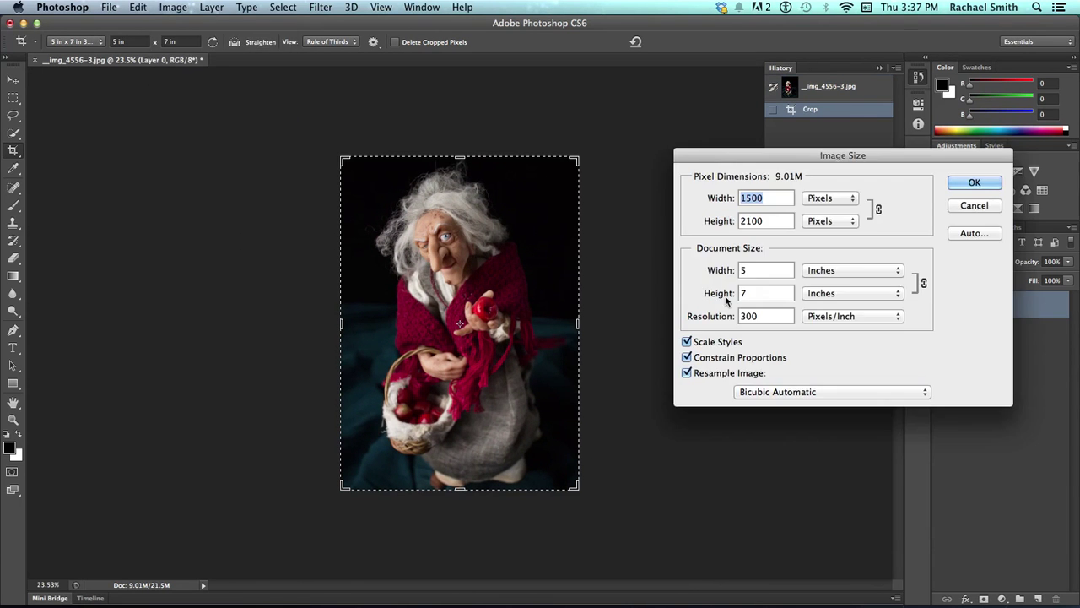
Close Image Size, then recrop from the bottom-right corner with more dark background and commit
click(994, 186)
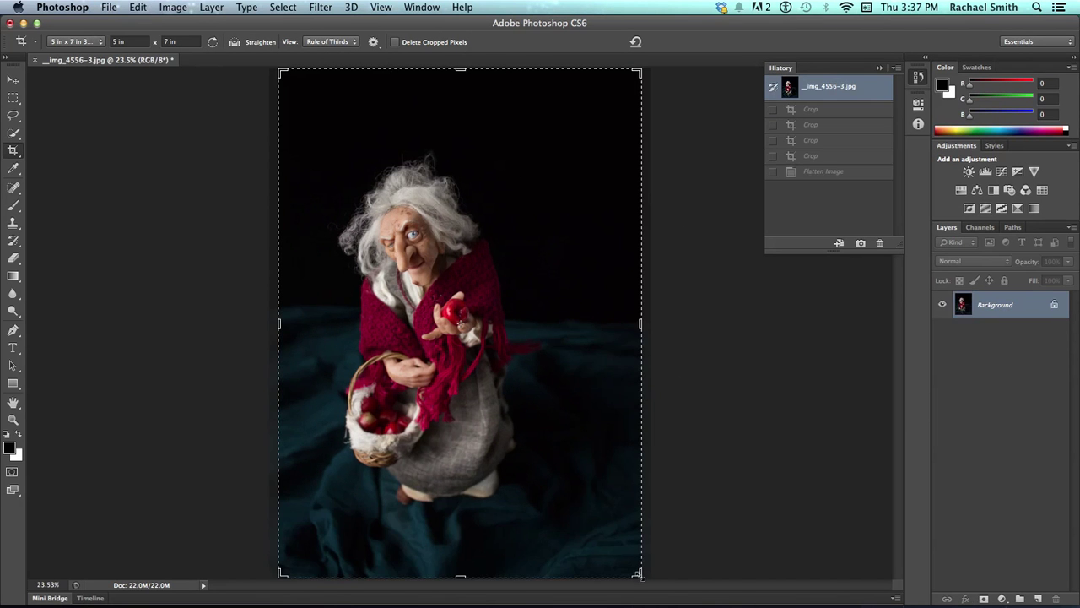
drag(644, 575, 642, 567)
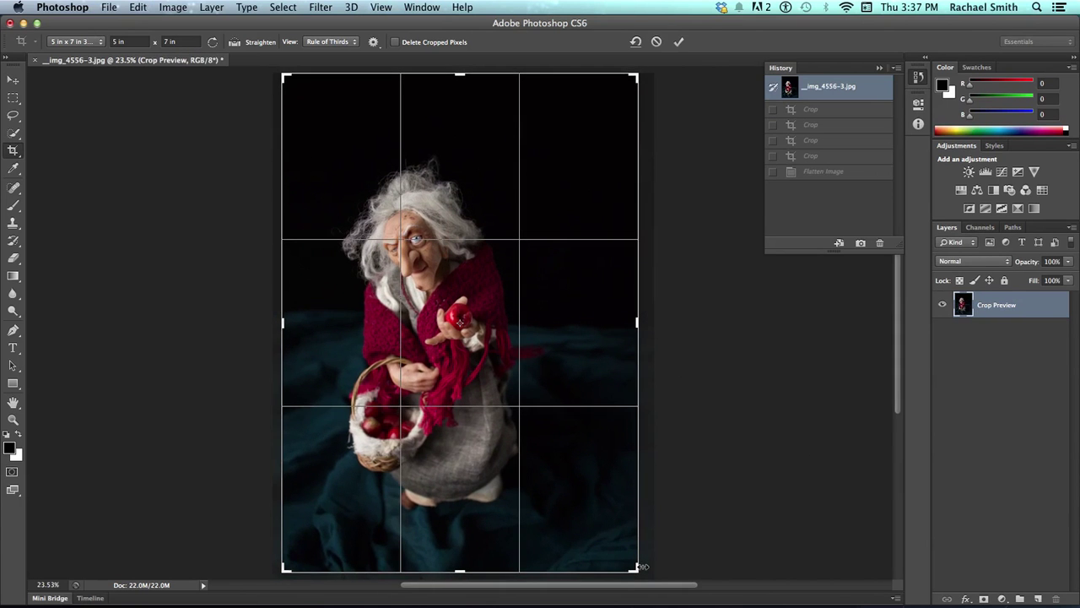
key(Return)
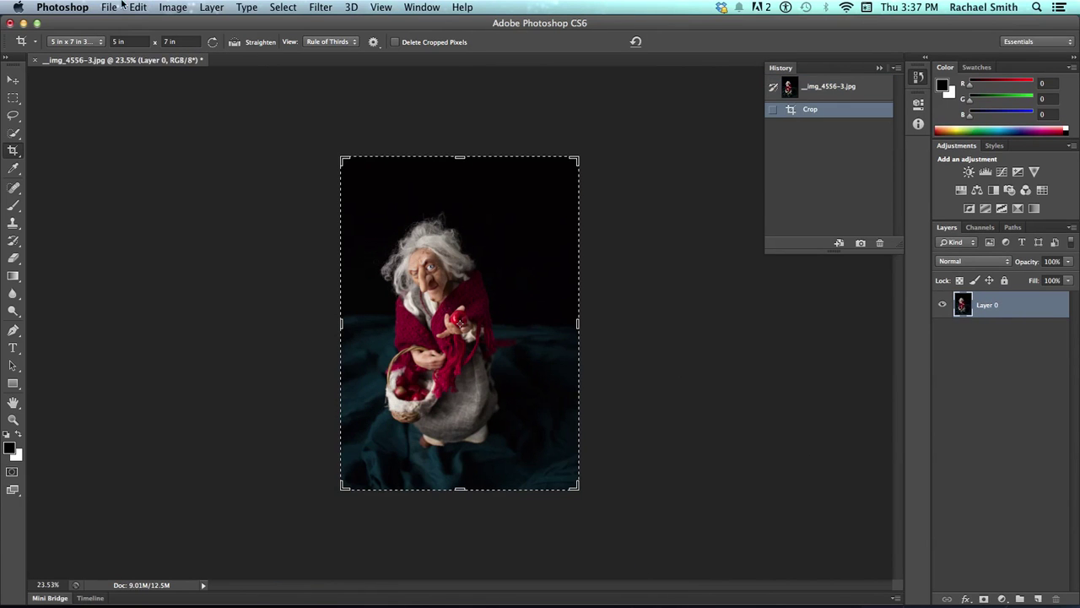
Confirm in Image Size that the photo is still 1500 × 2100 pixels, then cancel
click(135, 7)
mouse_move(171, 7)
click(180, 126)
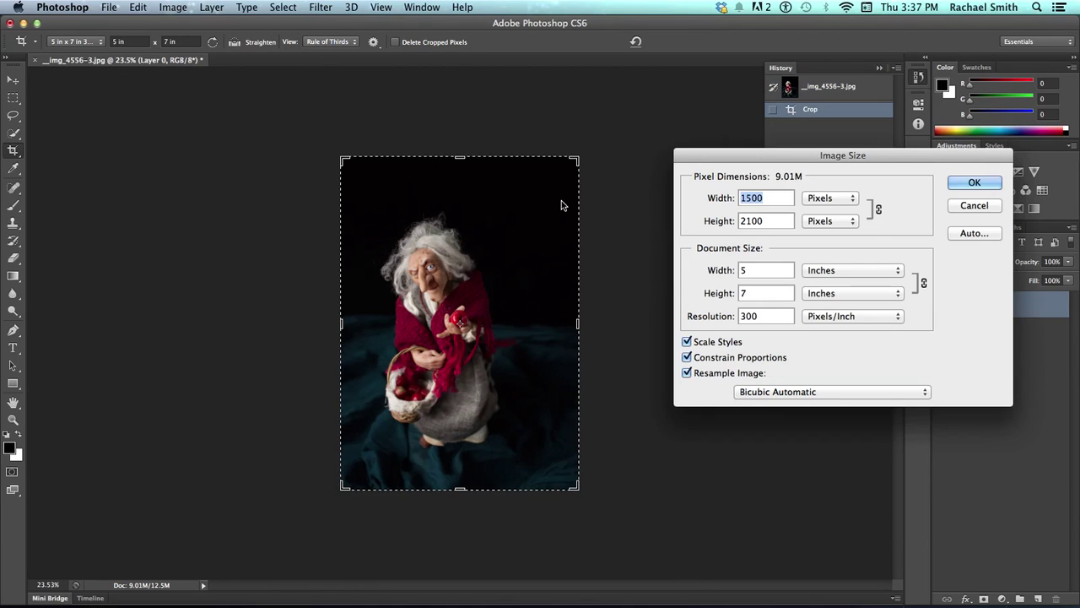
click(973, 205)
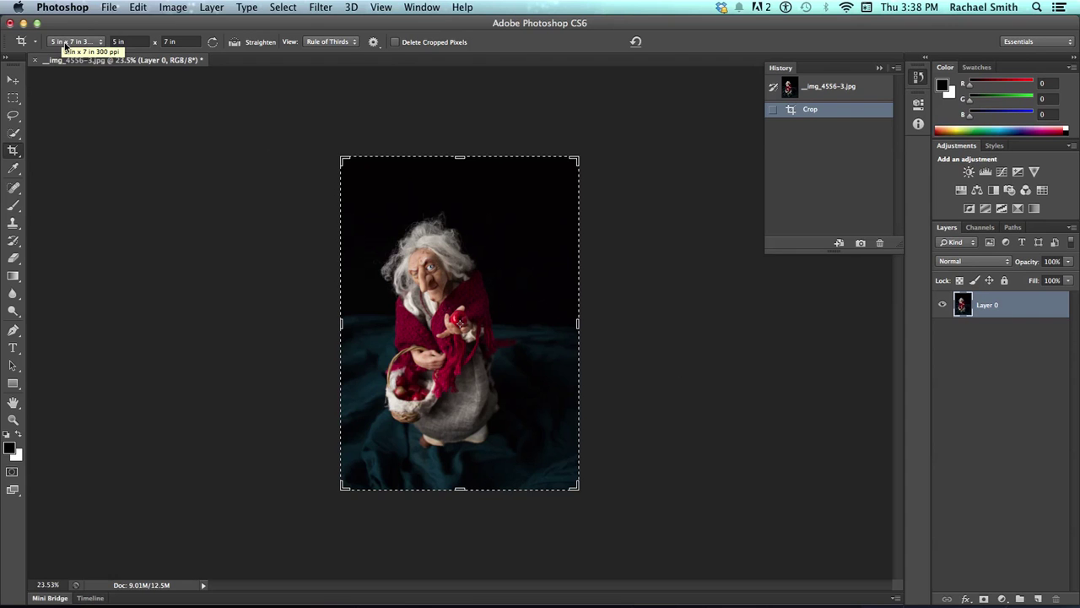
Switch the crop preset from 5 × 7 to Unconstrained, clearing the width and height
click(68, 41)
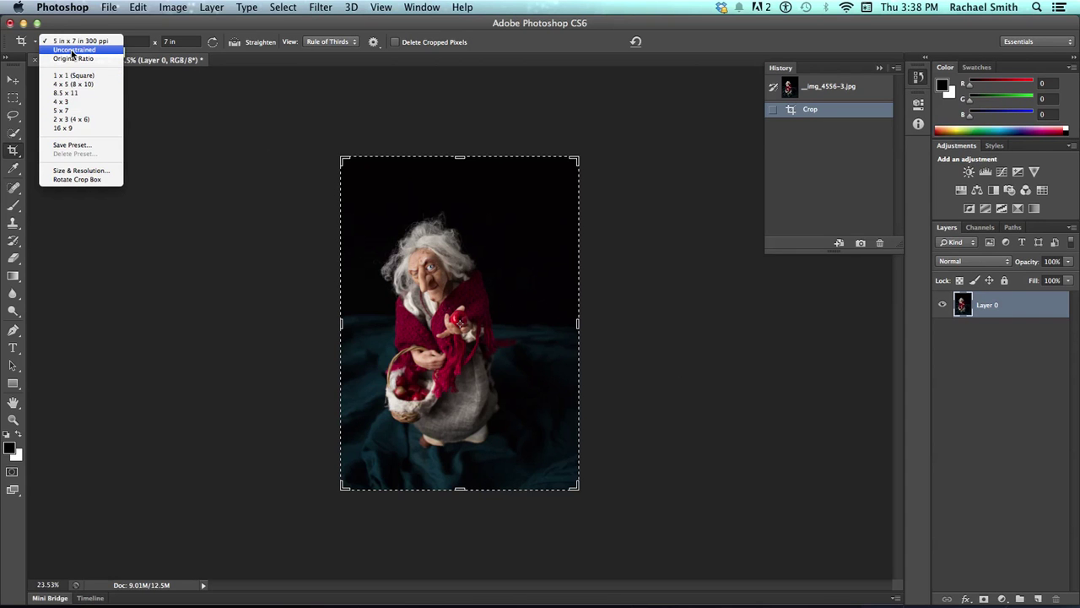
click(72, 49)
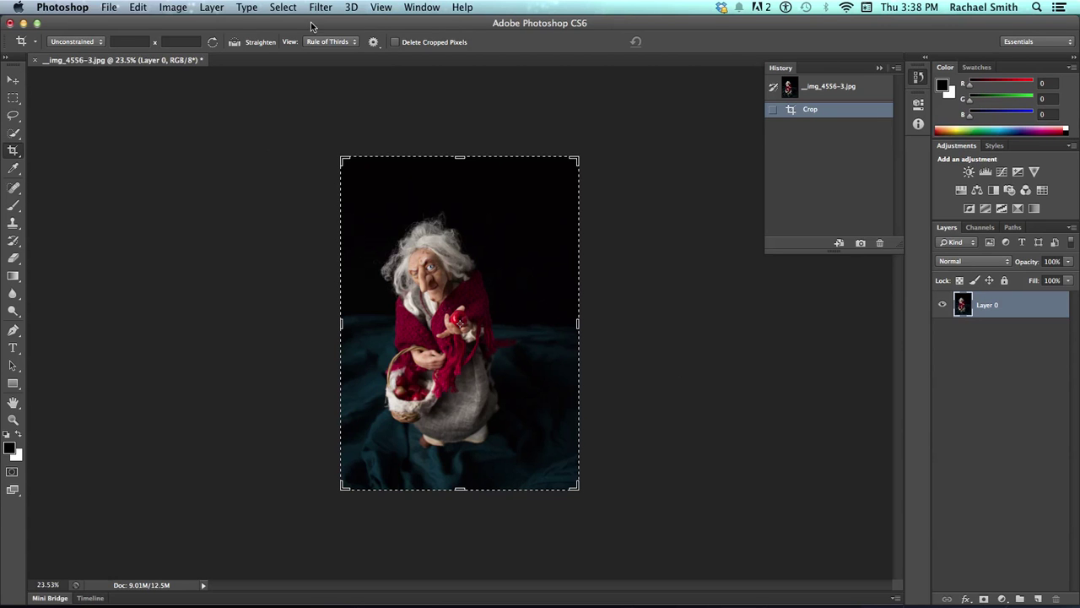
With Auto Center Preview off, crop tightly around the witch's face and commit
click(374, 43)
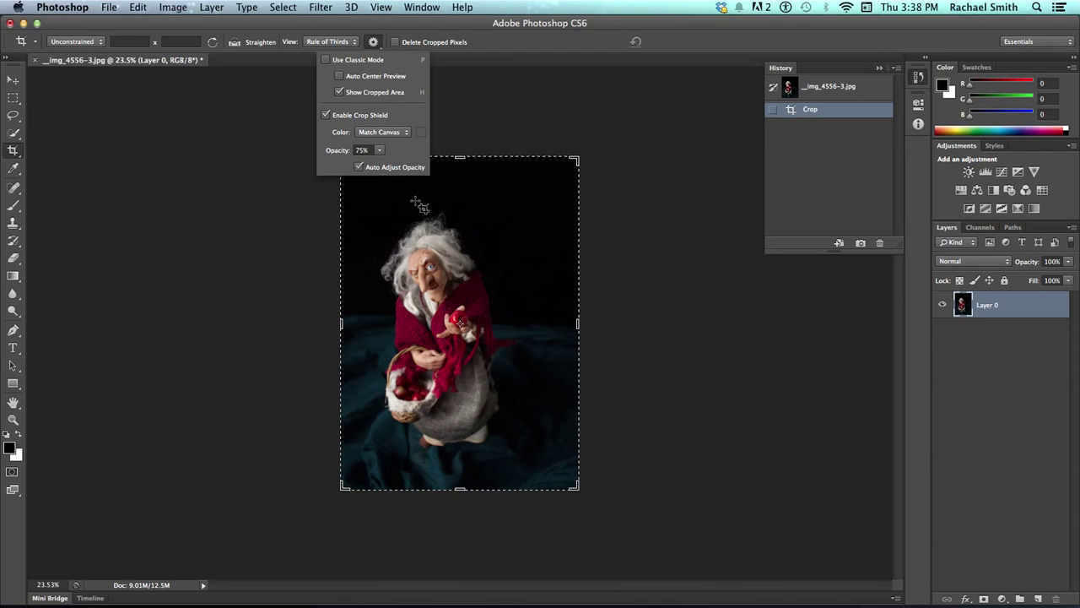
mouse_move(440, 226)
mouse_down()
mouse_move(386, 268)
mouse_move(384, 302)
mouse_move(426, 277)
mouse_move(412, 267)
mouse_move(435, 282)
mouse_move(425, 247)
mouse_move(381, 261)
mouse_move(398, 286)
mouse_up()
key(Return)
Reopen the crop, enable Auto Center Preview, and widen the frame down past the basket
click(462, 324)
drag(482, 385, 467, 421)
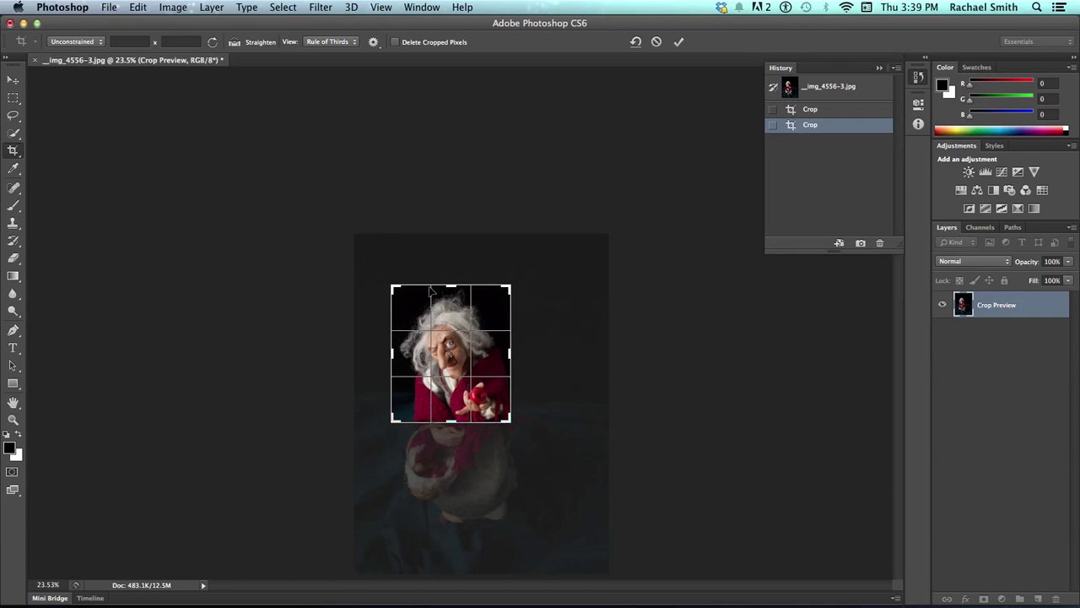
click(374, 43)
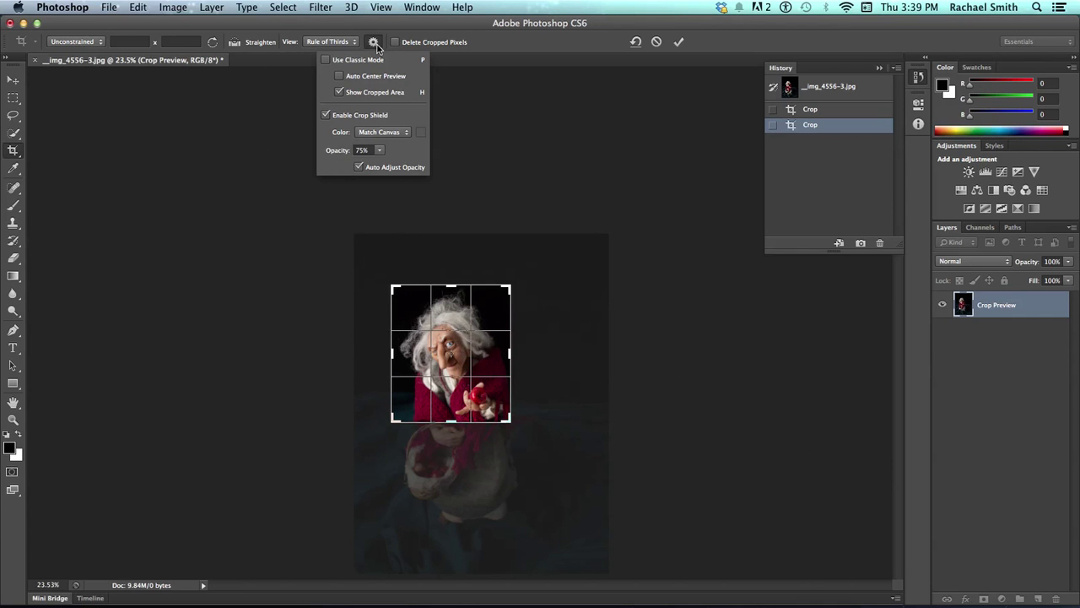
click(340, 77)
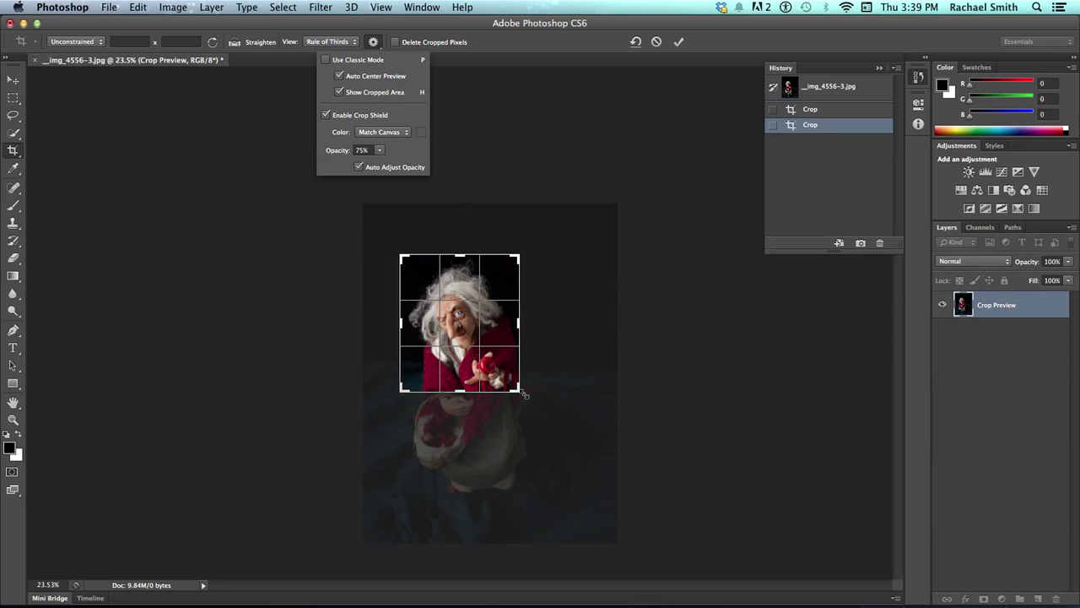
drag(520, 392, 528, 414)
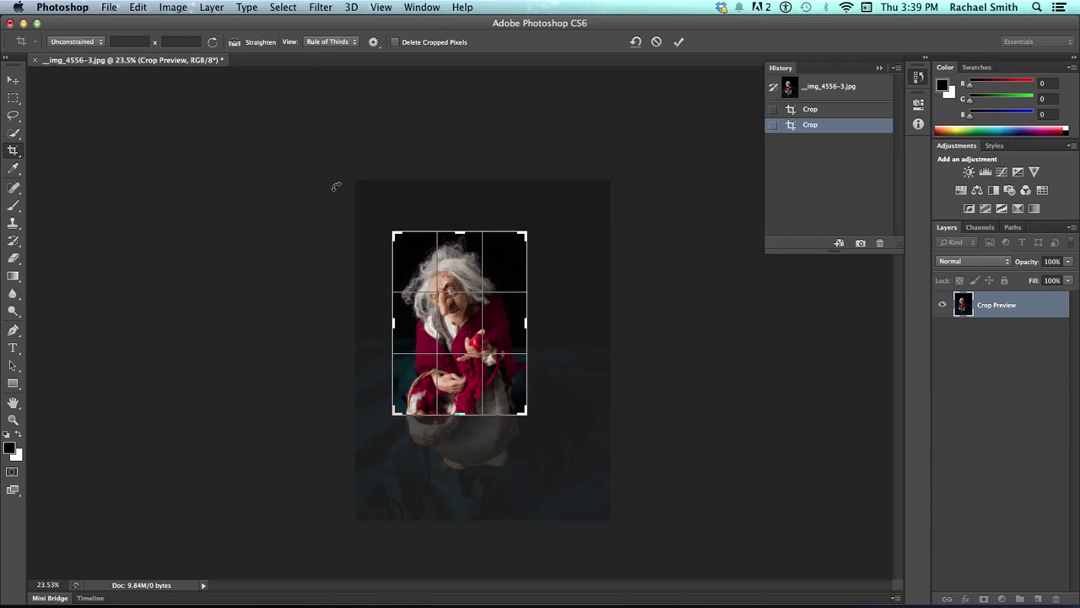
Keep the Rule of Thirds overlay and set the crop shield opacity to 77%
click(353, 44)
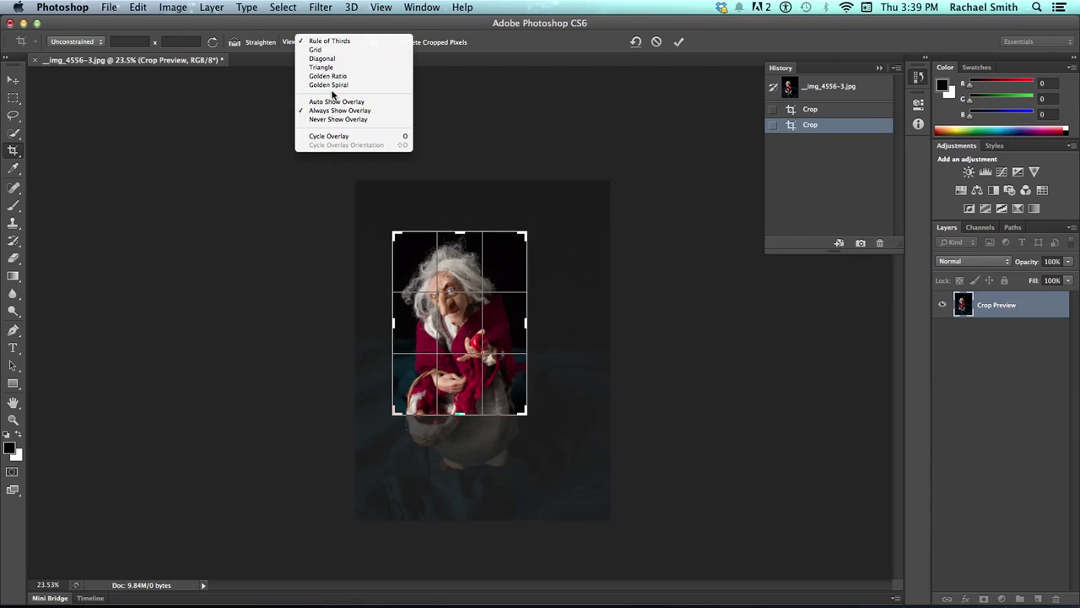
click(350, 37)
click(373, 42)
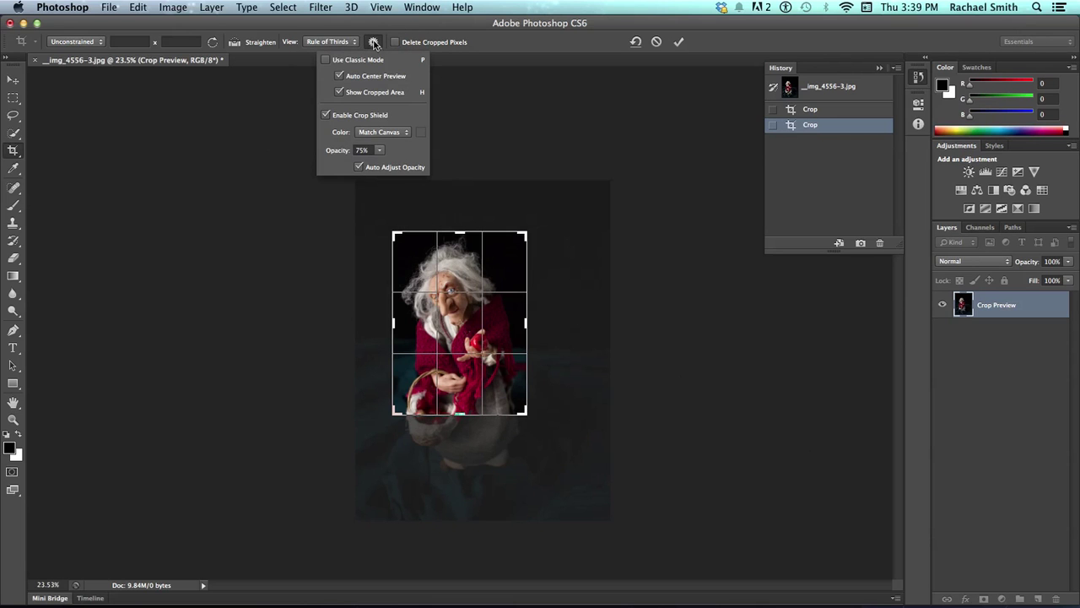
click(379, 151)
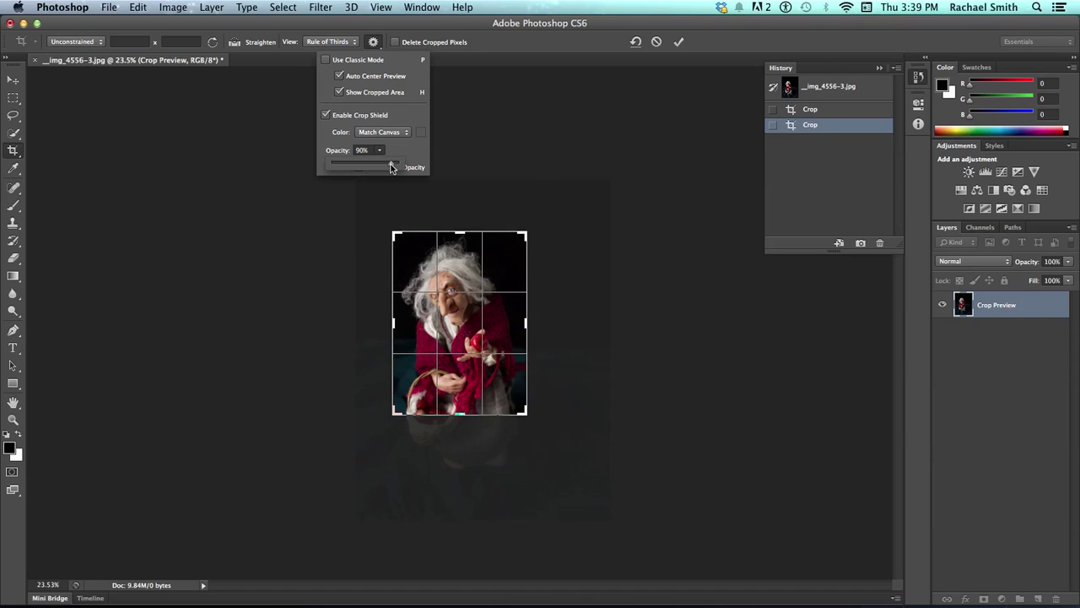
drag(390, 165, 381, 165)
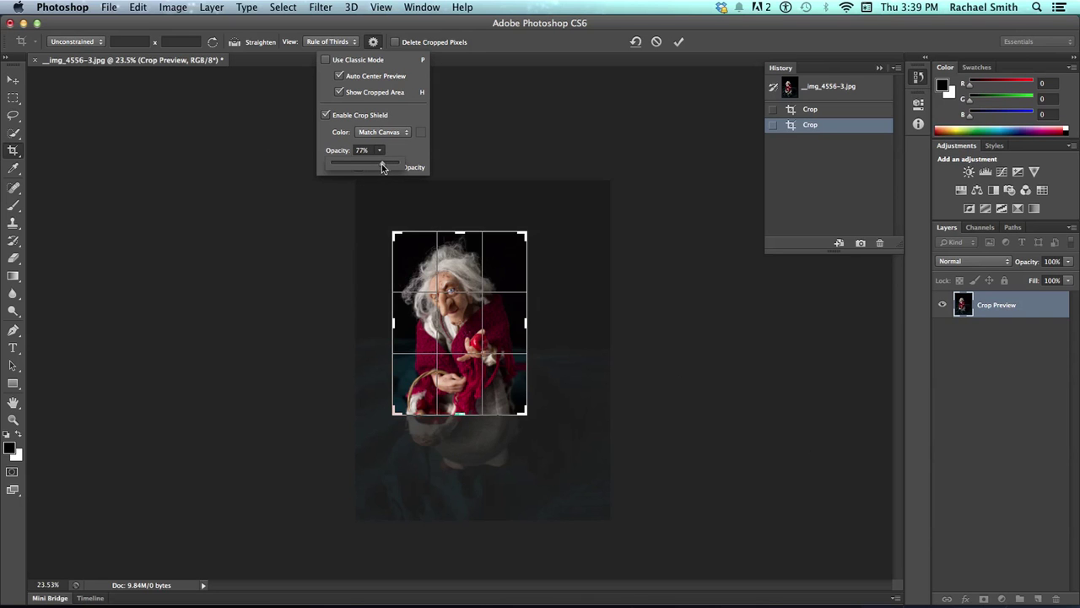
click(408, 151)
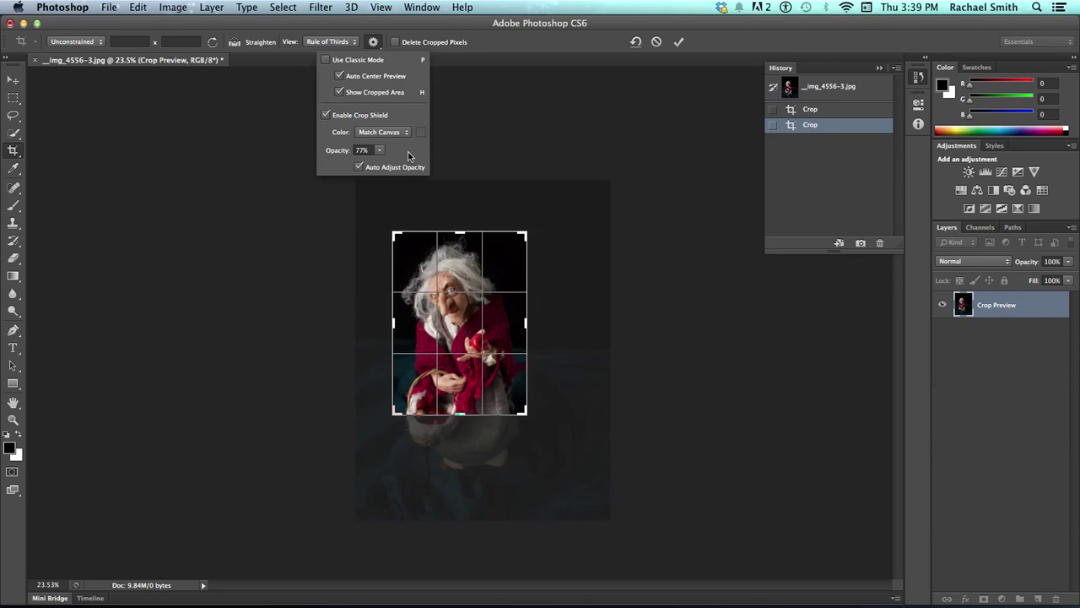
Turn on Auto Adjust Opacity and keep the shield colour on Match Canvas
click(358, 168)
click(381, 132)
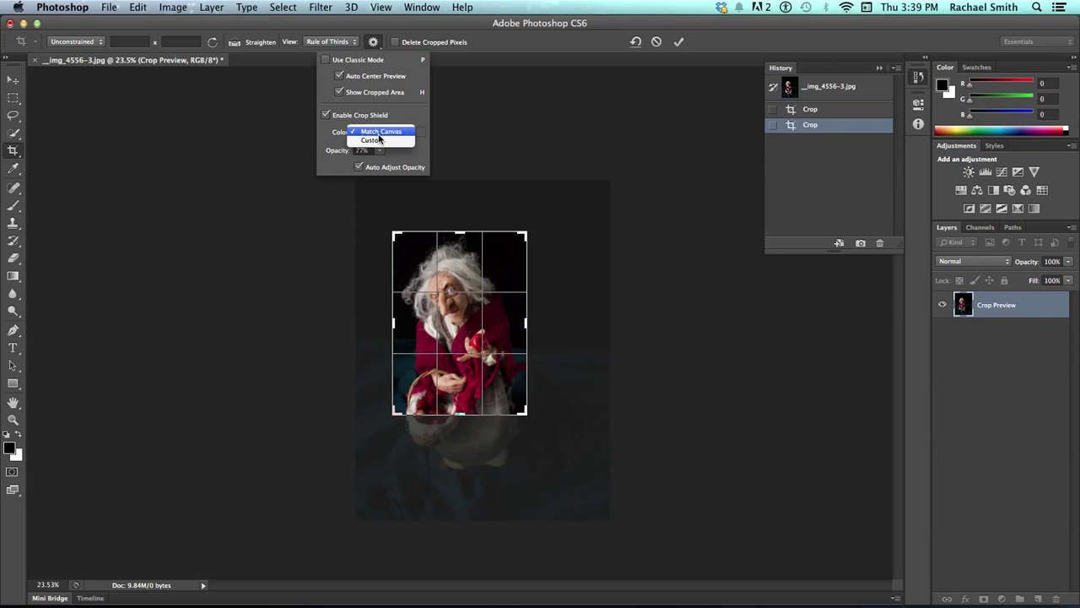
click(391, 134)
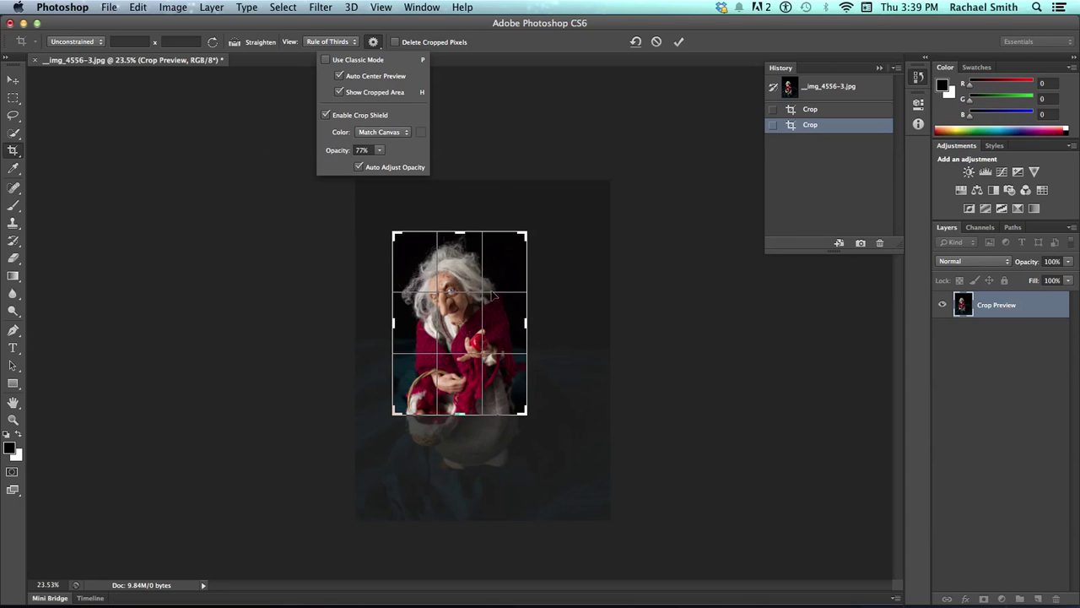
click(495, 178)
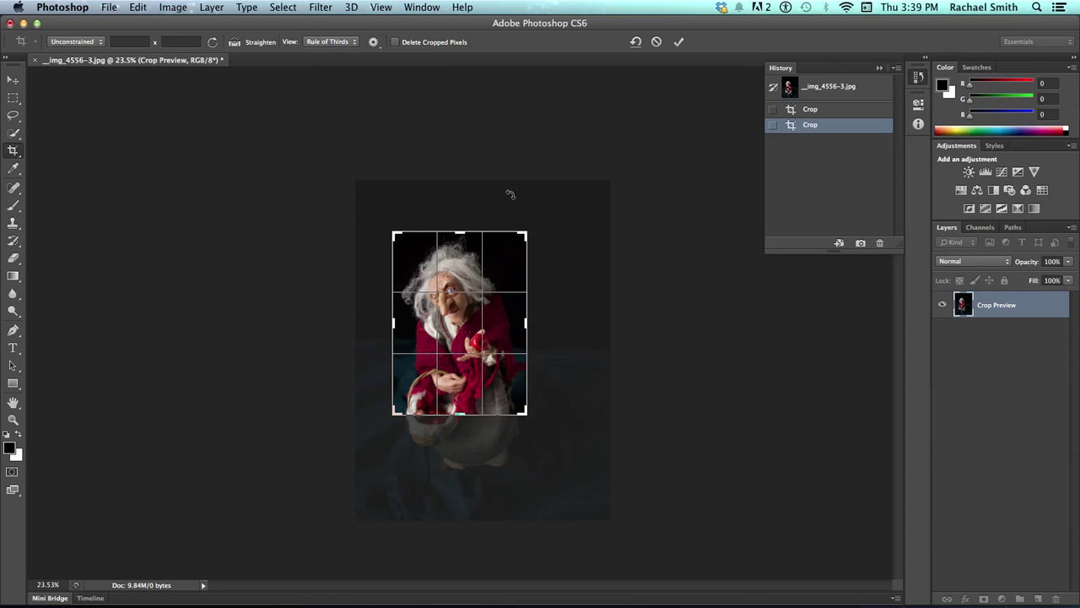
Discard the tilted crop, revert to the original History snapshot, and commit a slightly tighter crop
drag(556, 212, 556, 219)
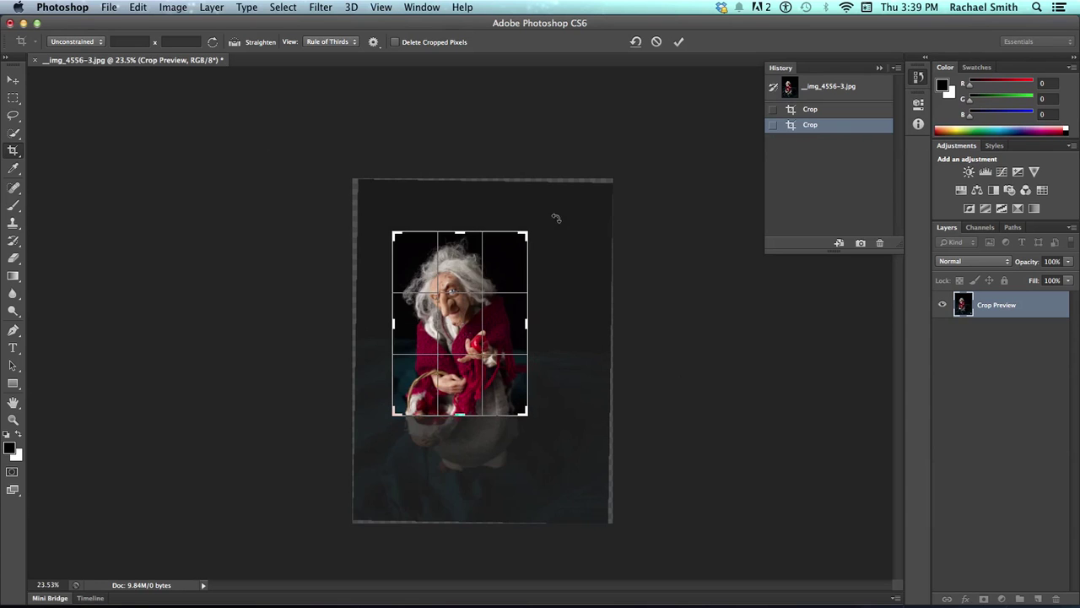
click(636, 42)
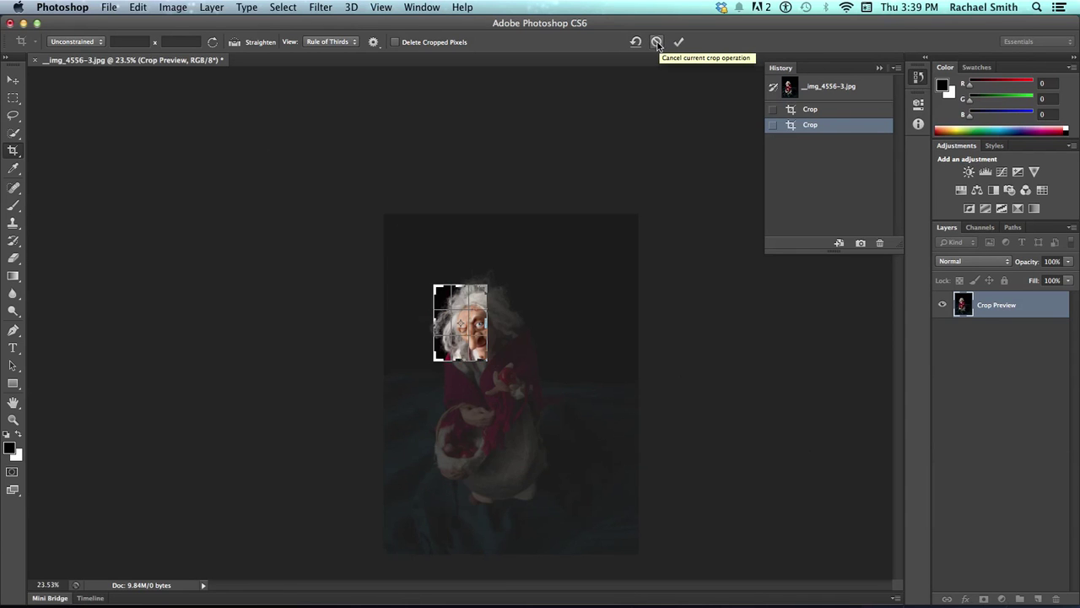
click(657, 43)
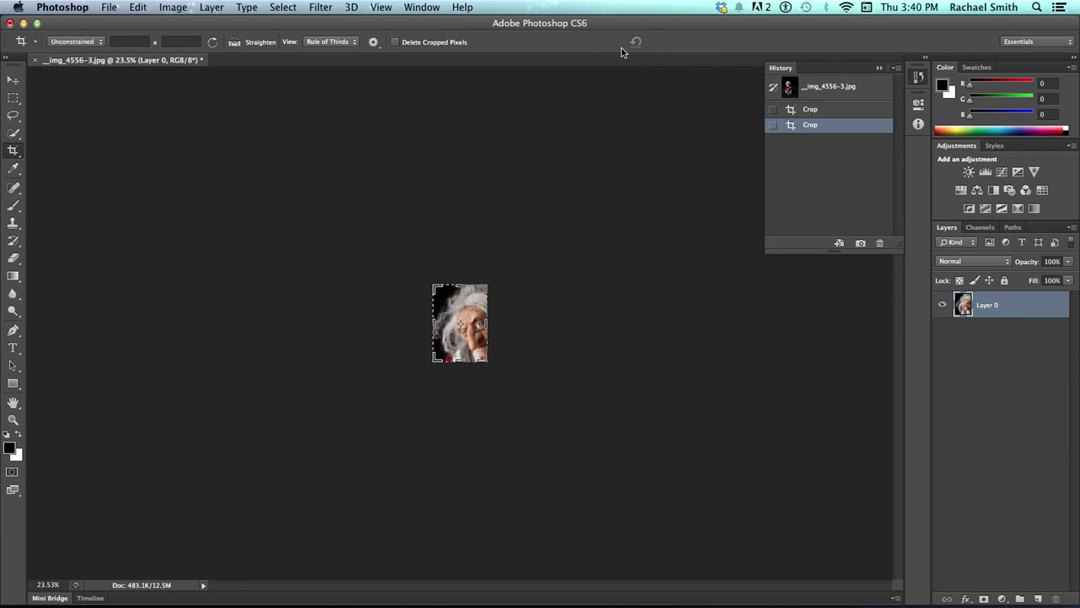
click(837, 88)
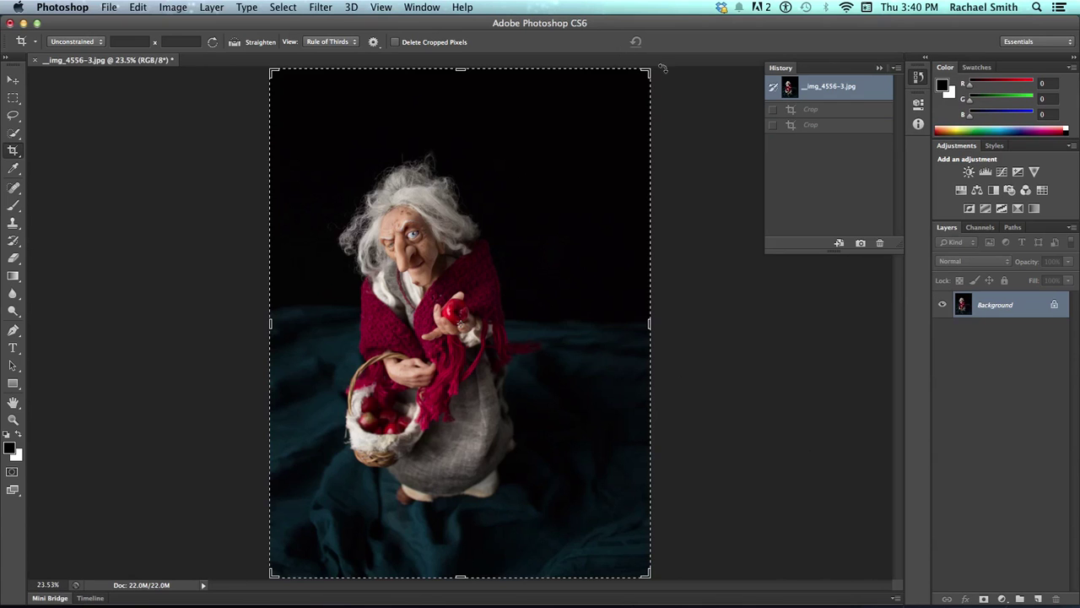
drag(650, 76, 654, 84)
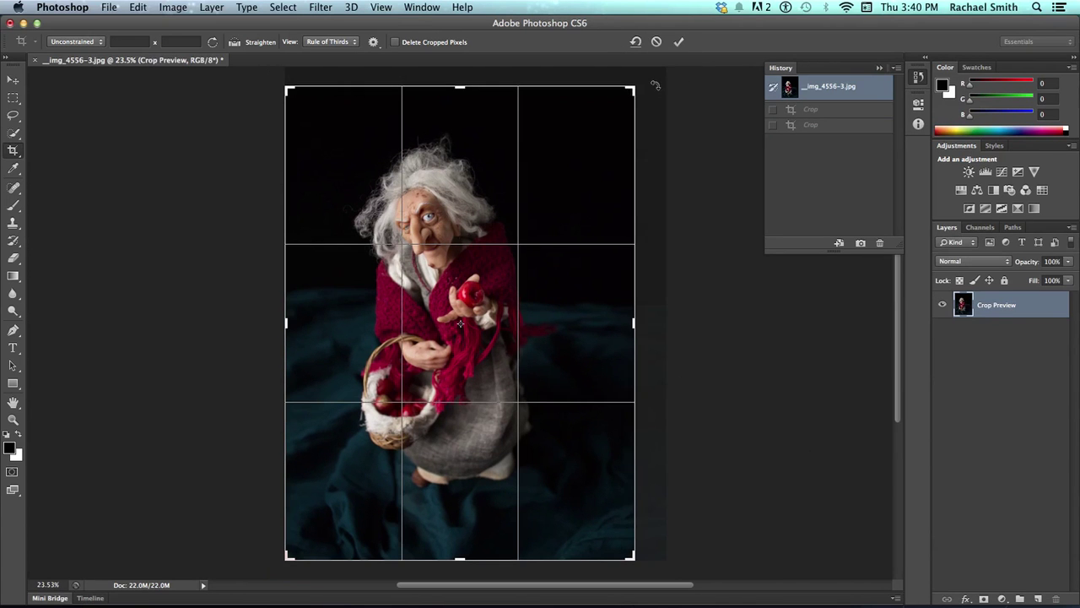
click(678, 41)
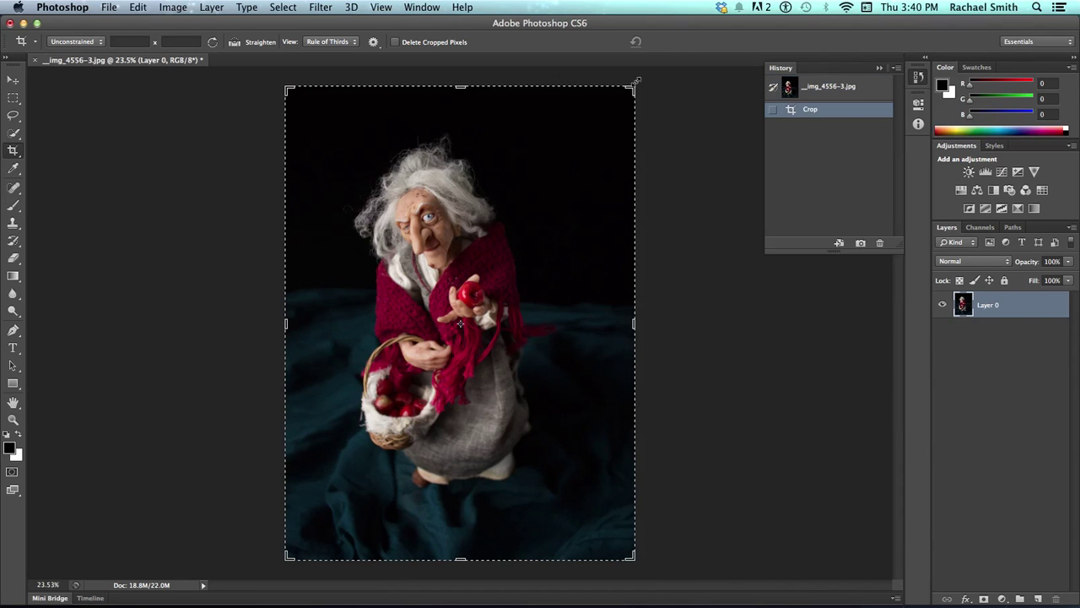
Adjust the crop's top-right corner around the witch and commit the crop again
mouse_move(633, 87)
mouse_down()
mouse_move(625, 94)
mouse_move(635, 96)
mouse_up()
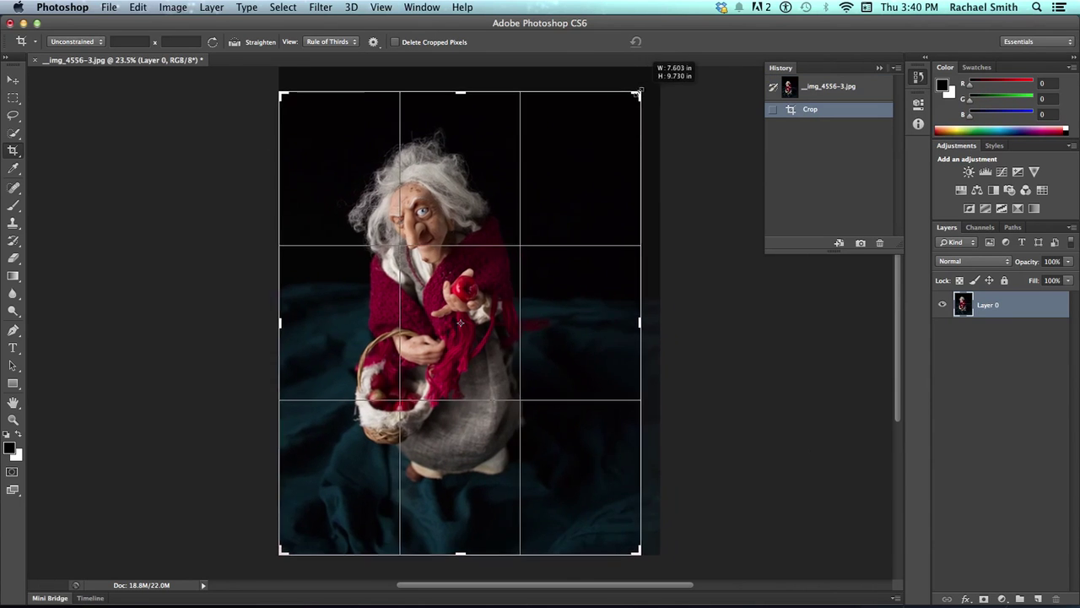
drag(626, 88, 623, 86)
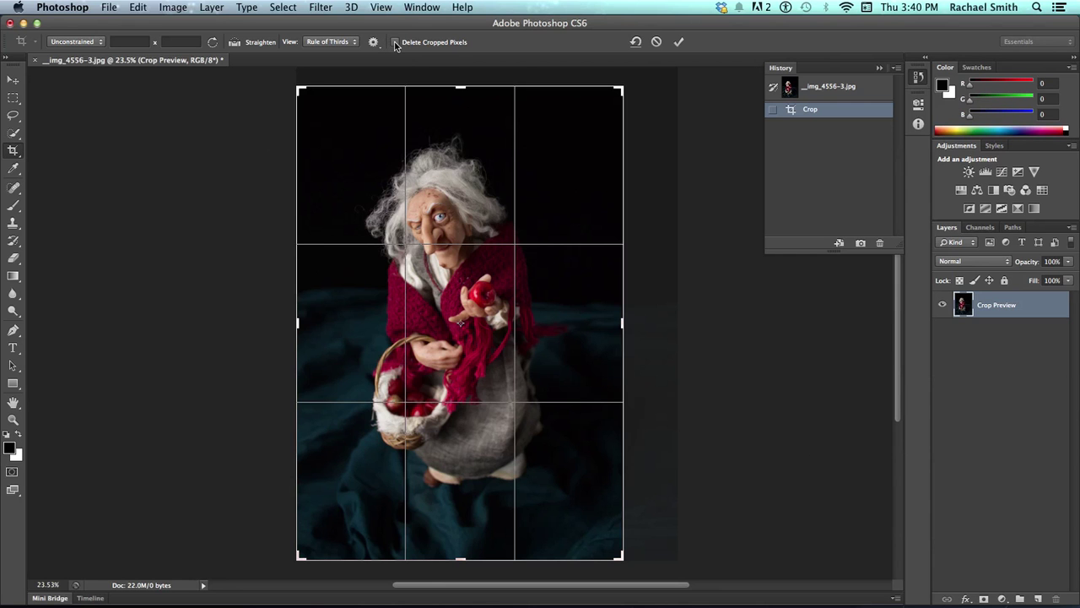
key(Return)
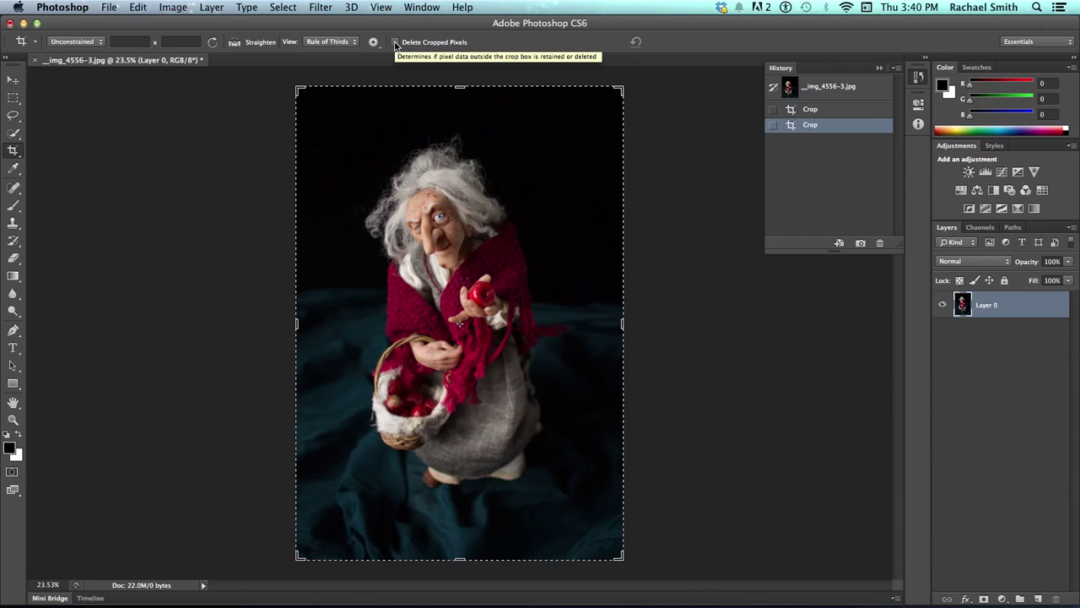